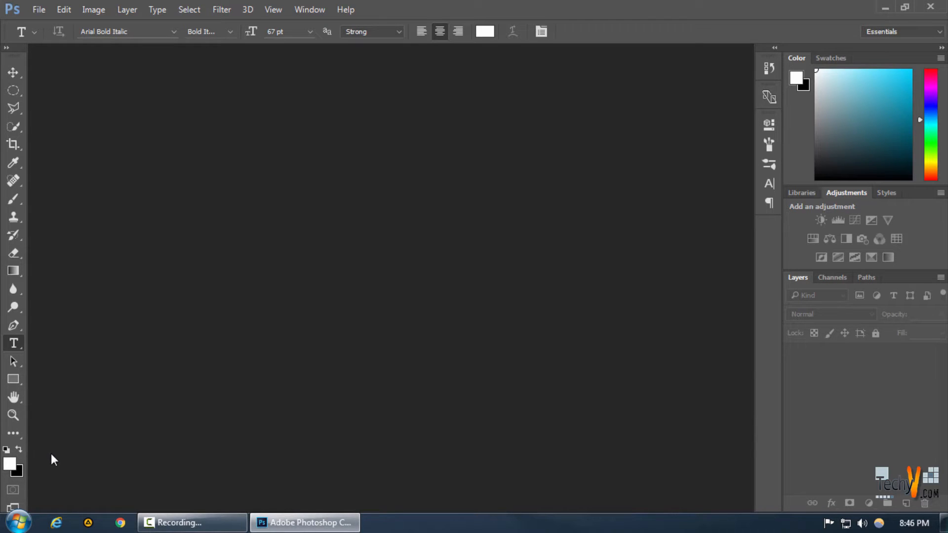
Set the foreground color to white (ffffff) and the background color to black (000000)
{"action": "left_click", "coordinate": [9, 464]}
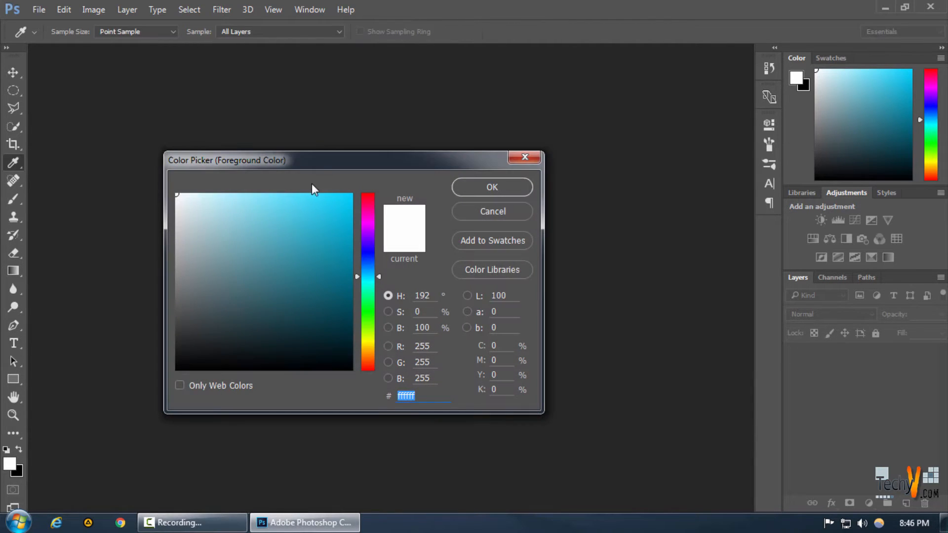
{"action": "left_click", "coordinate": [462, 188]}
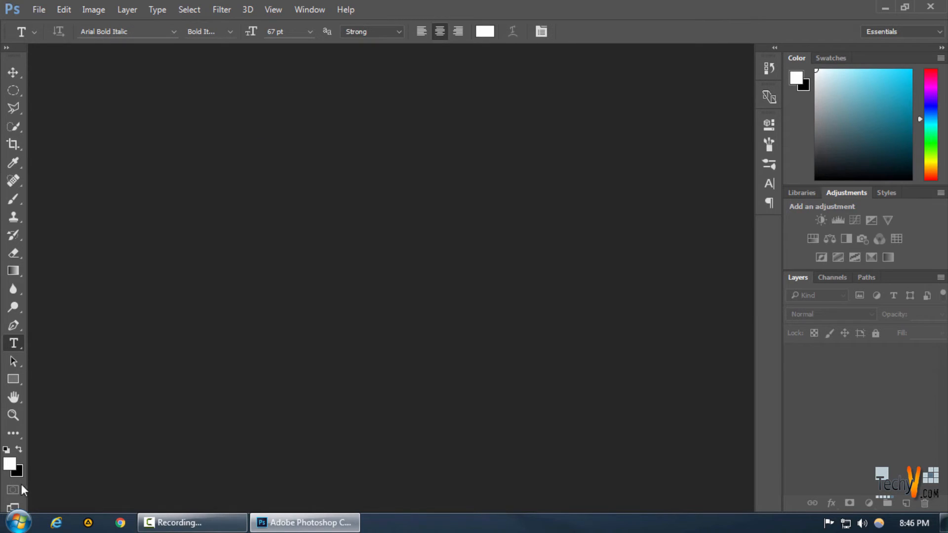
{"action": "left_click", "coordinate": [16, 471]}
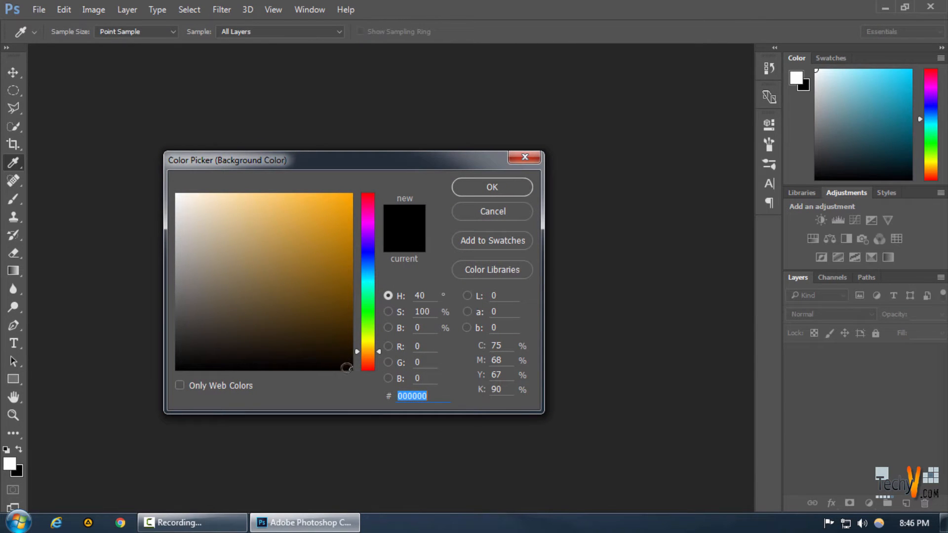
{"action": "left_click", "coordinate": [351, 370]}
{"action": "left_click", "coordinate": [486, 191]}
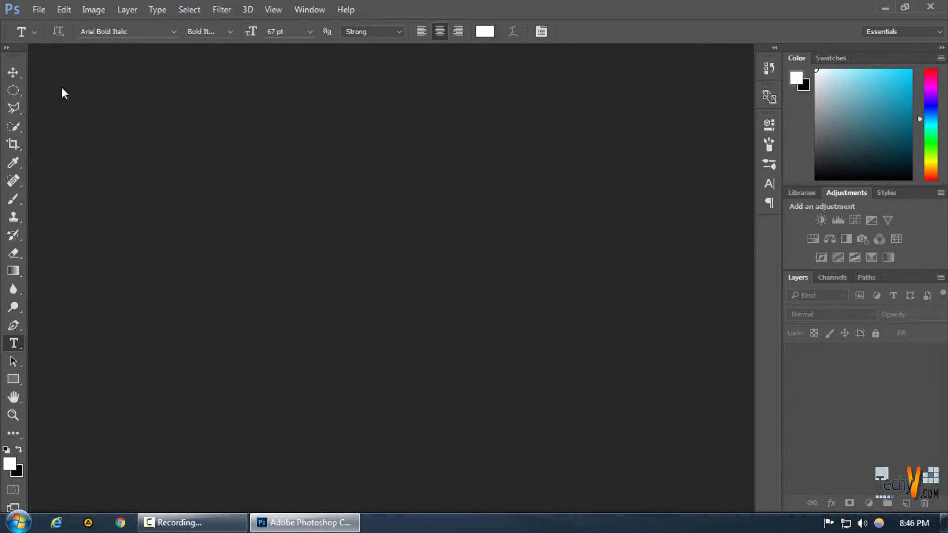
Start a new document from the Film & Video type and set its size to 3840 pixels wide by 720 pixels high
{"action": "left_click", "coordinate": [38, 9]}
{"action": "left_click", "coordinate": [53, 24]}
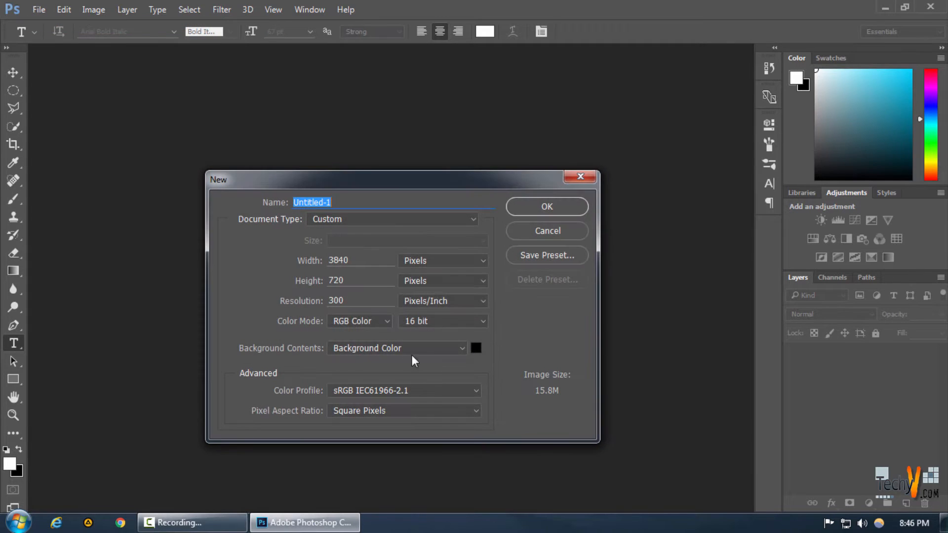
{"action": "left_click", "coordinate": [316, 219]}
{"action": "left_click", "coordinate": [322, 318]}
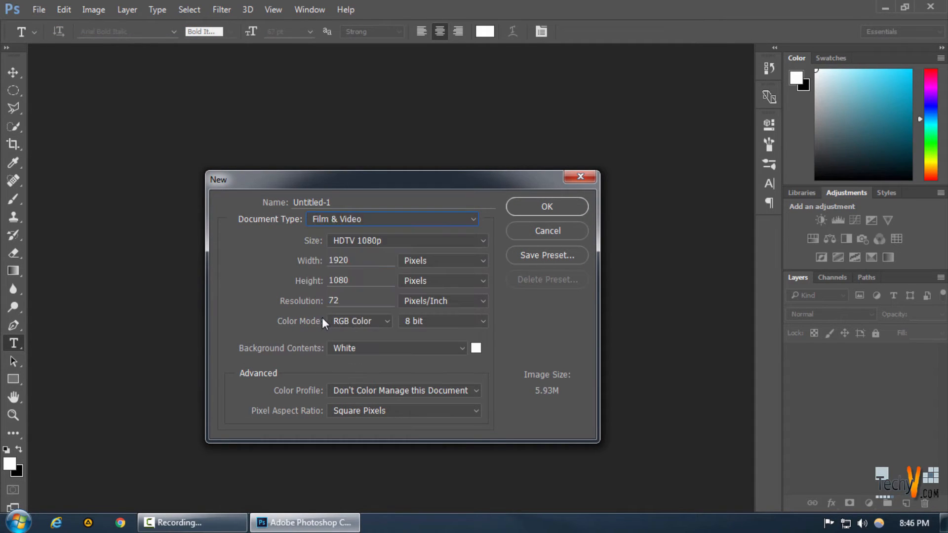
{"action": "double_click", "coordinate": [343, 280]}
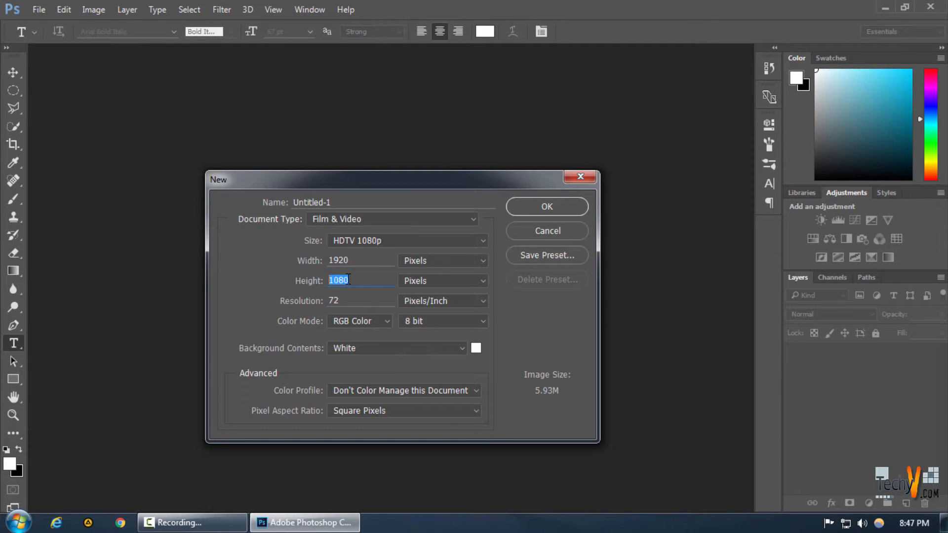
{"action": "type", "text": "720"}
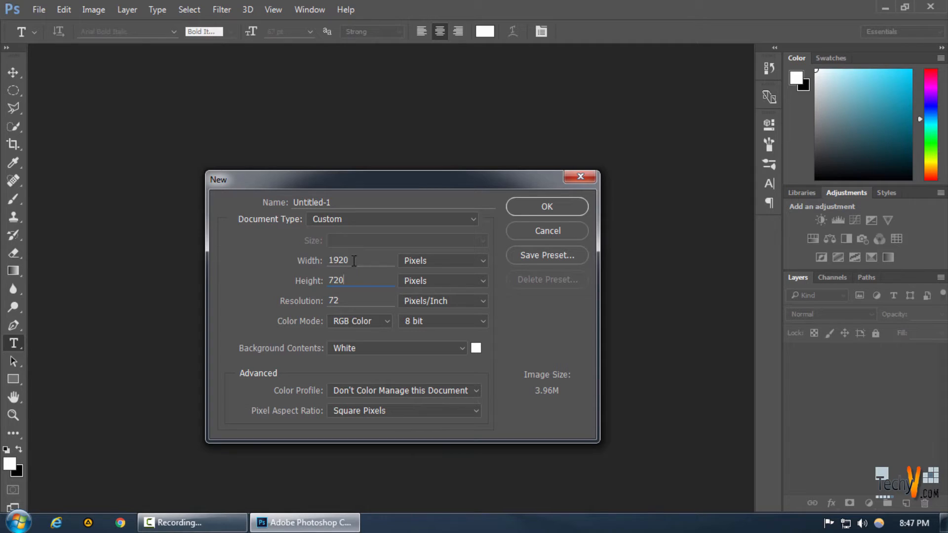
{"action": "double_click", "coordinate": [352, 261]}
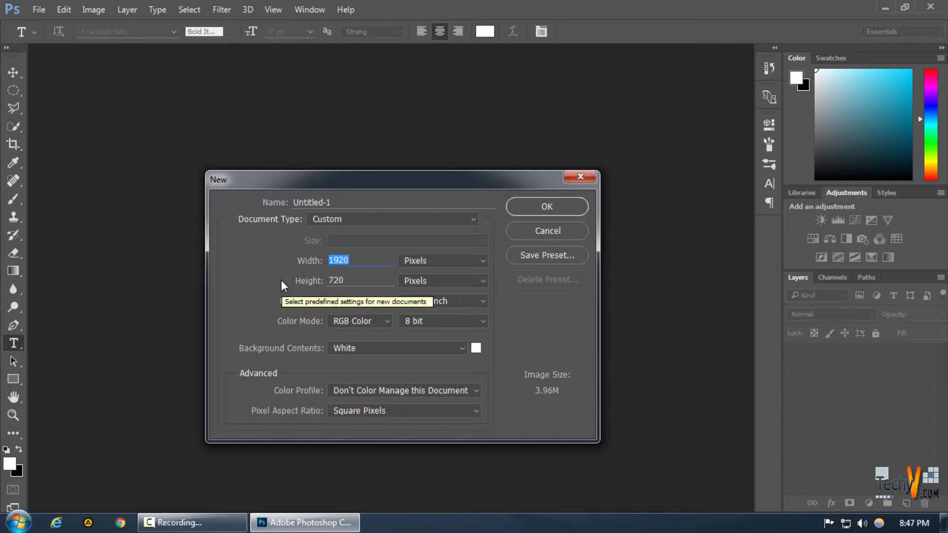
{"action": "type", "text": "3840"}
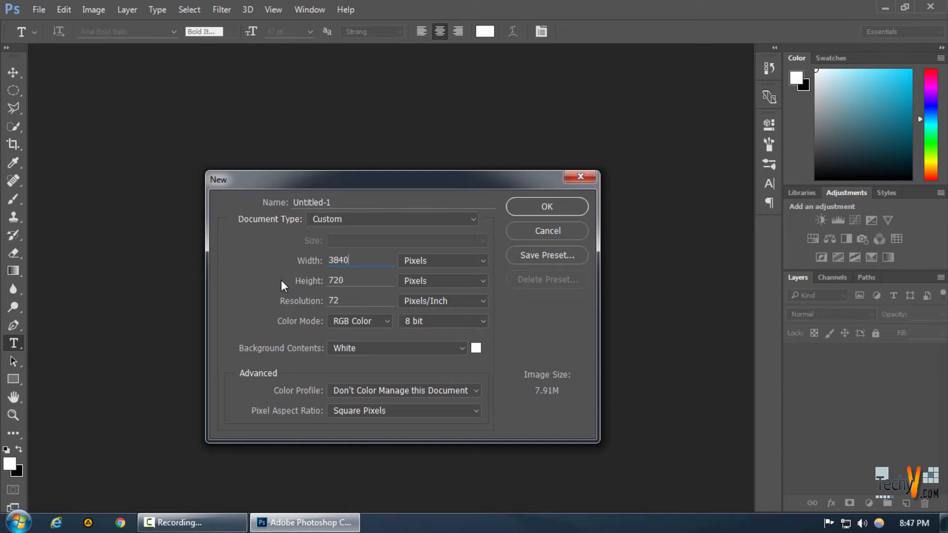
Set the resolution to 300 pixels/inch, 16 bit color and Background Color contents, and create the document
{"action": "left_click", "coordinate": [312, 302]}
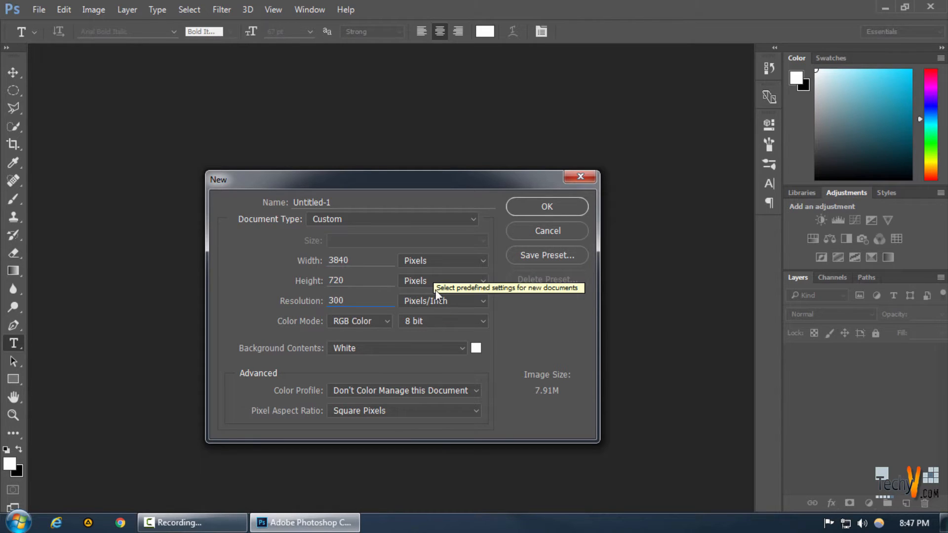
{"action": "left_click", "coordinate": [417, 320]}
{"action": "left_click", "coordinate": [411, 352]}
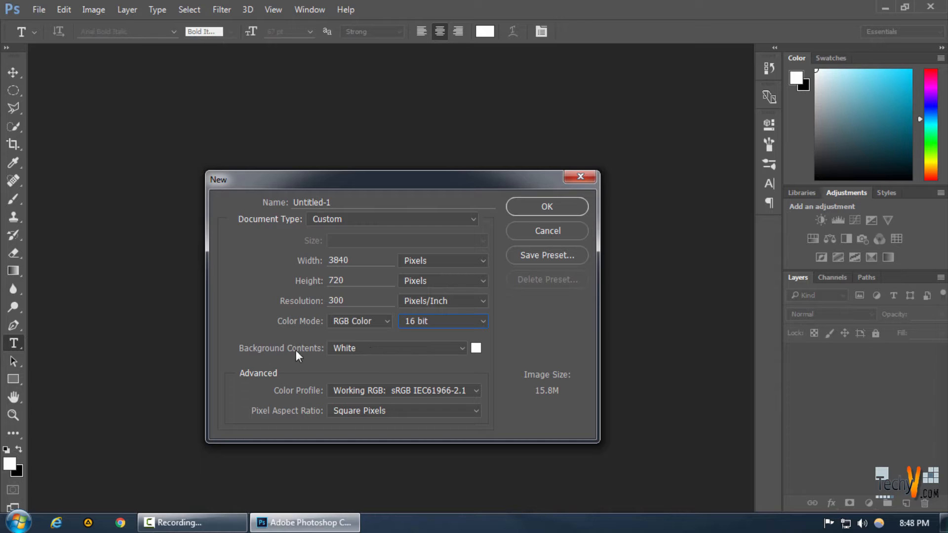
{"action": "left_click", "coordinate": [372, 348]}
{"action": "left_click", "coordinate": [377, 369]}
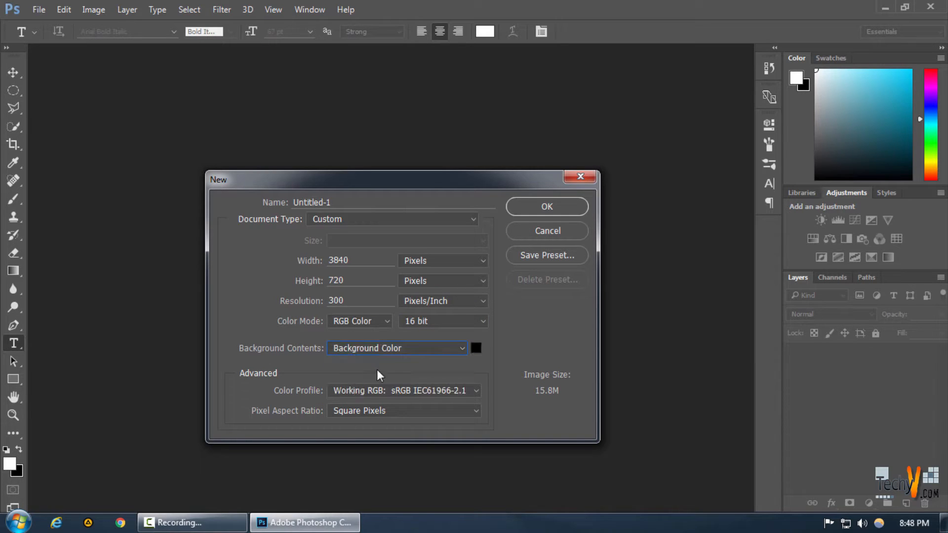
{"action": "left_click", "coordinate": [543, 213]}
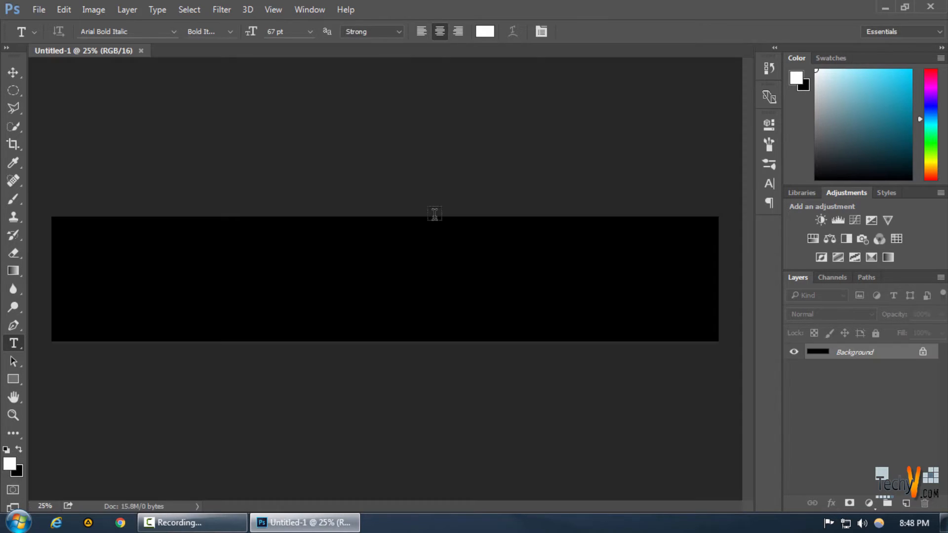
Fill the banner with a linear Foreground to Background gradient running from near its right edge to just left of its center
{"action": "left_click", "coordinate": [20, 273]}
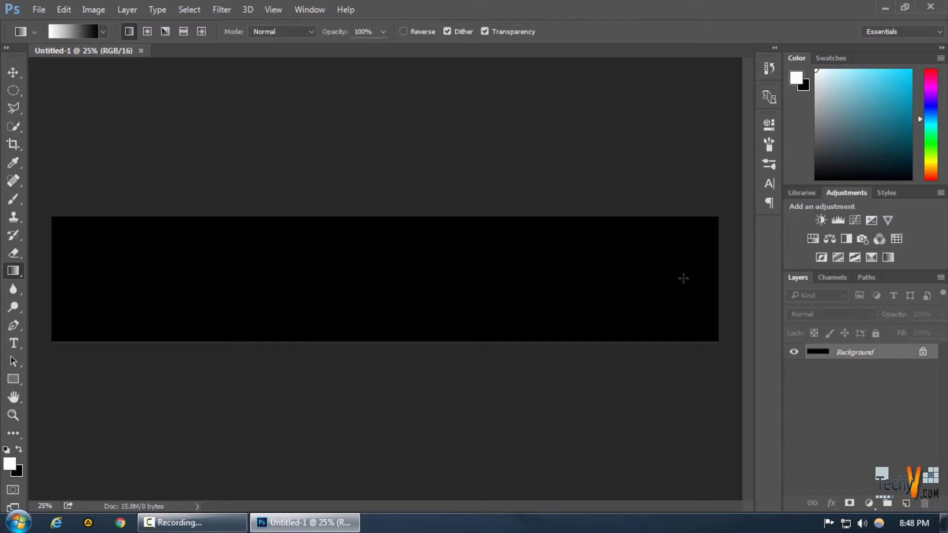
{"action": "left_click", "coordinate": [70, 30]}
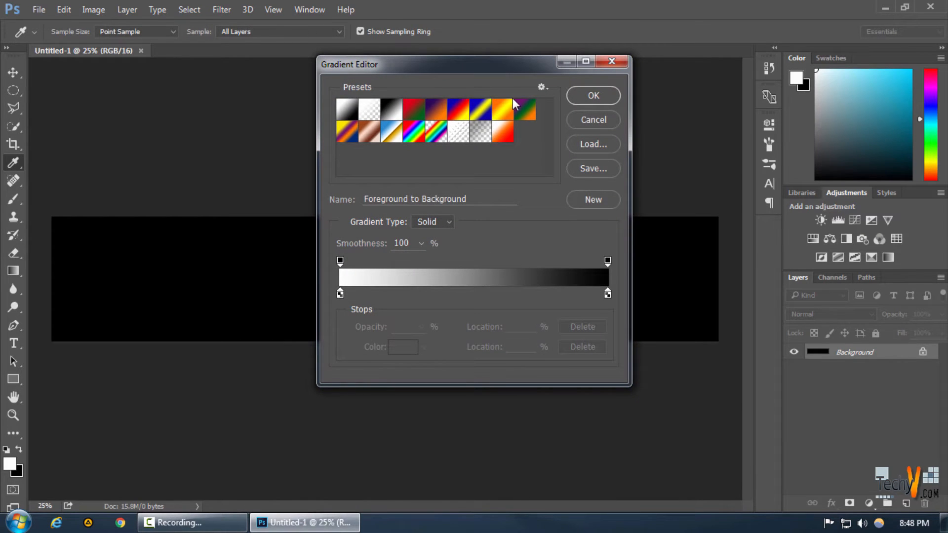
{"action": "left_click", "coordinate": [583, 95]}
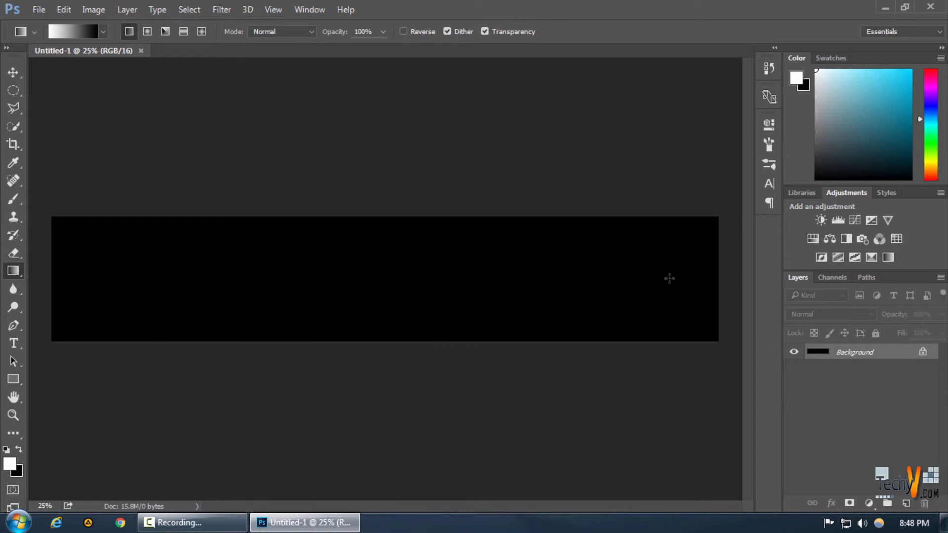
{"action": "left_click_drag", "start_coordinate": [670, 279], "coordinate": [355, 280]}
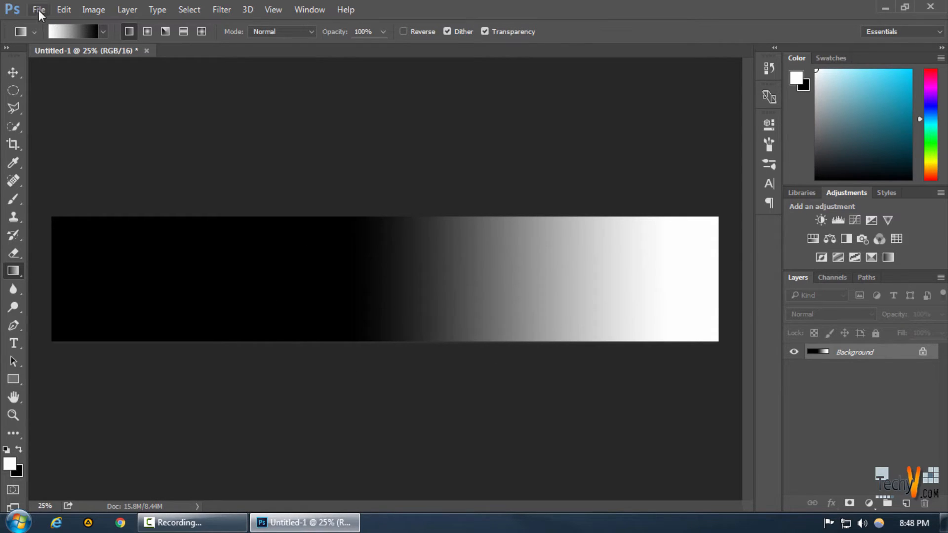
Add the text "Wonderland" and place it on the black left part of the banner
{"action": "left_click", "coordinate": [11, 345]}
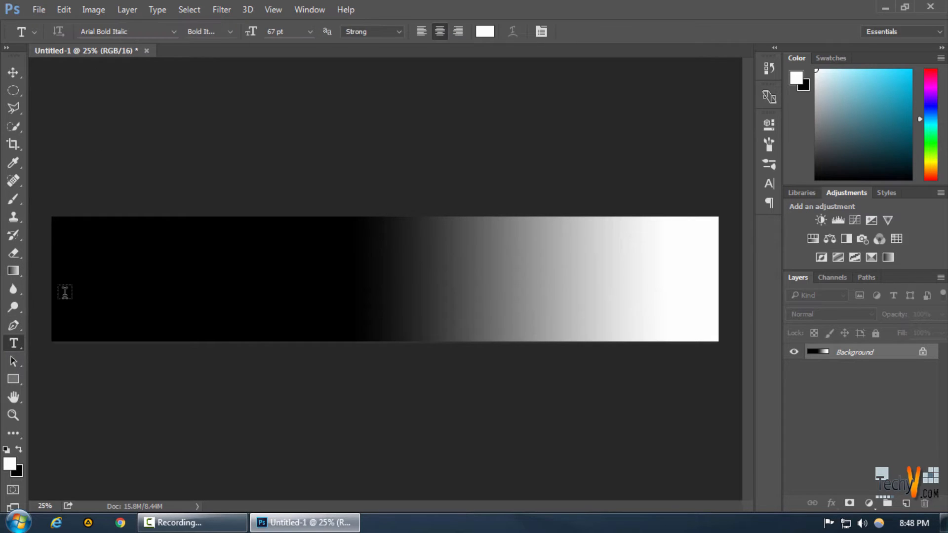
{"action": "left_click", "coordinate": [83, 281]}
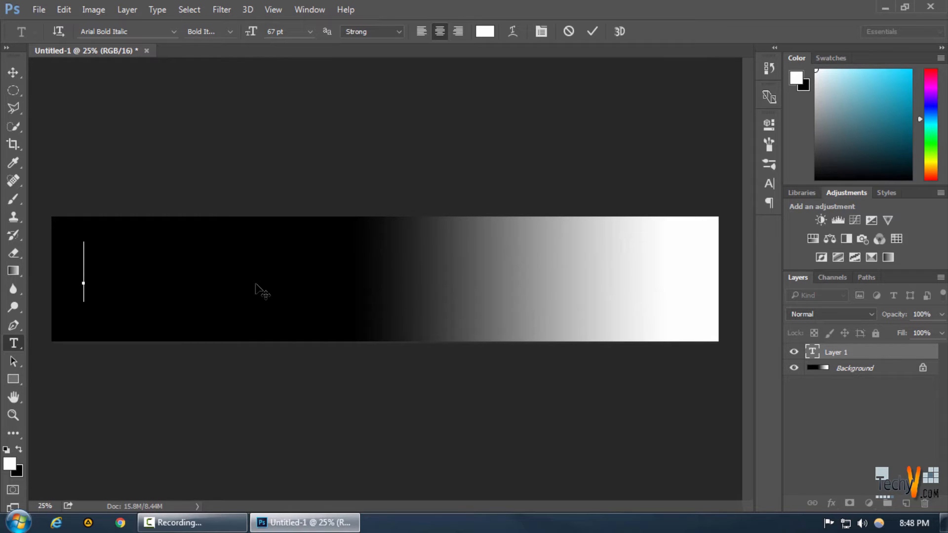
{"action": "type", "text": "Wonder"}
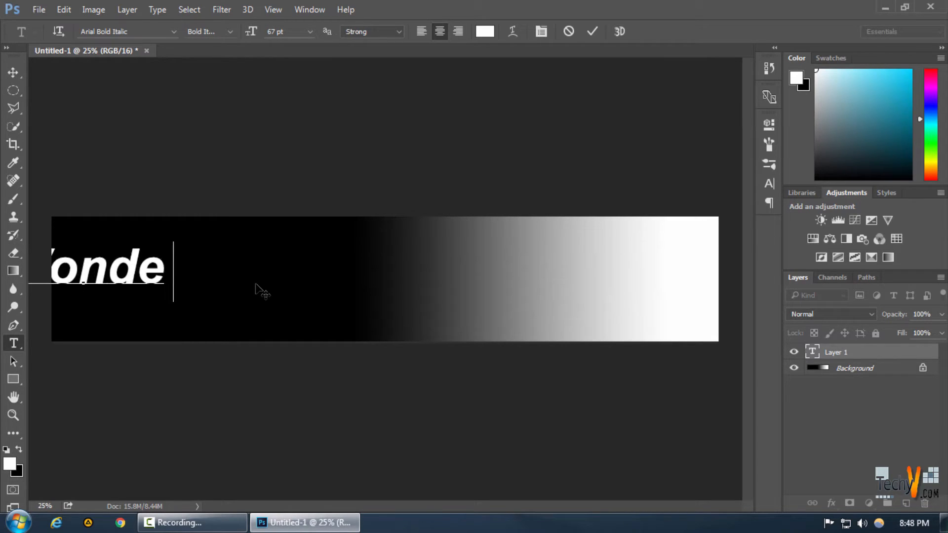
{"action": "type", "text": "land"}
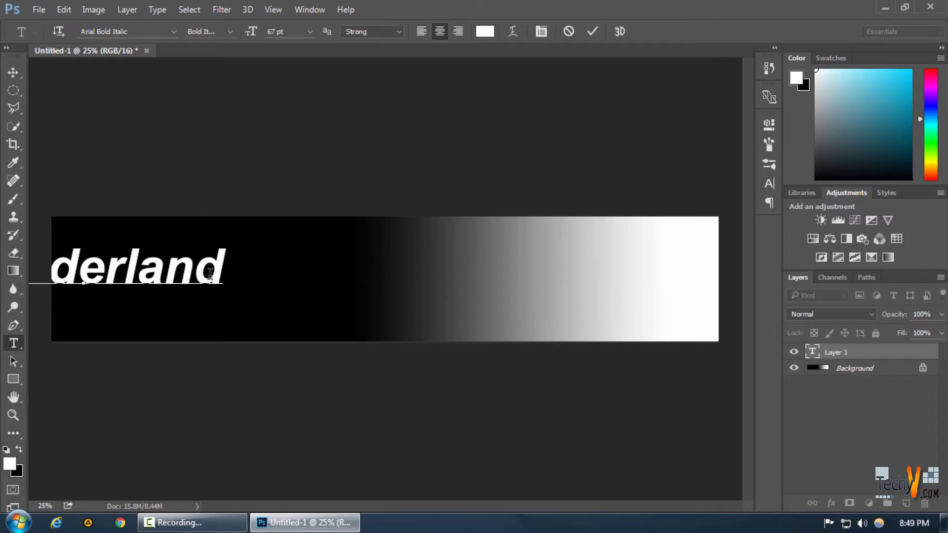
{"action": "left_click_drag", "start_coordinate": [191, 311], "coordinate": [322, 323]}
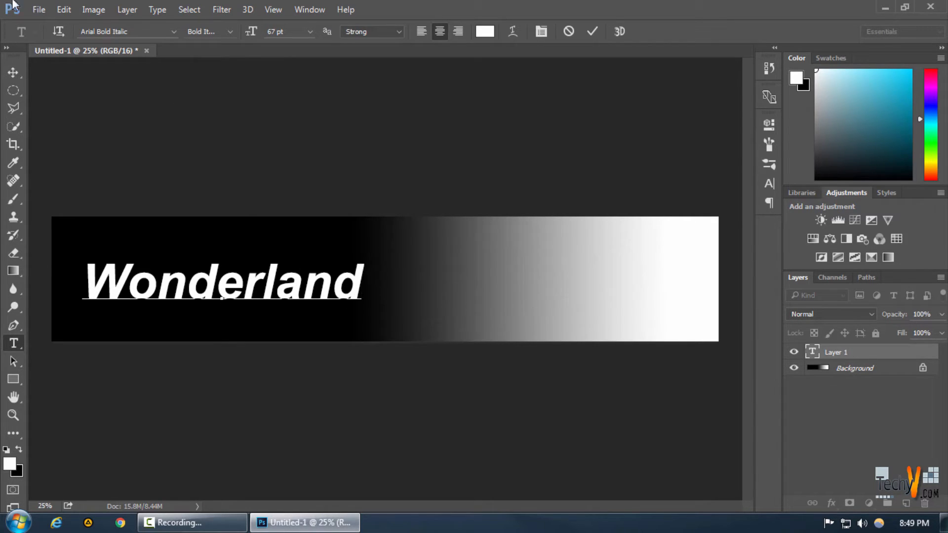
Try to save the banner to the Desktop as a JPEG
{"action": "left_click", "coordinate": [41, 10]}
{"action": "left_click", "coordinate": [75, 159]}
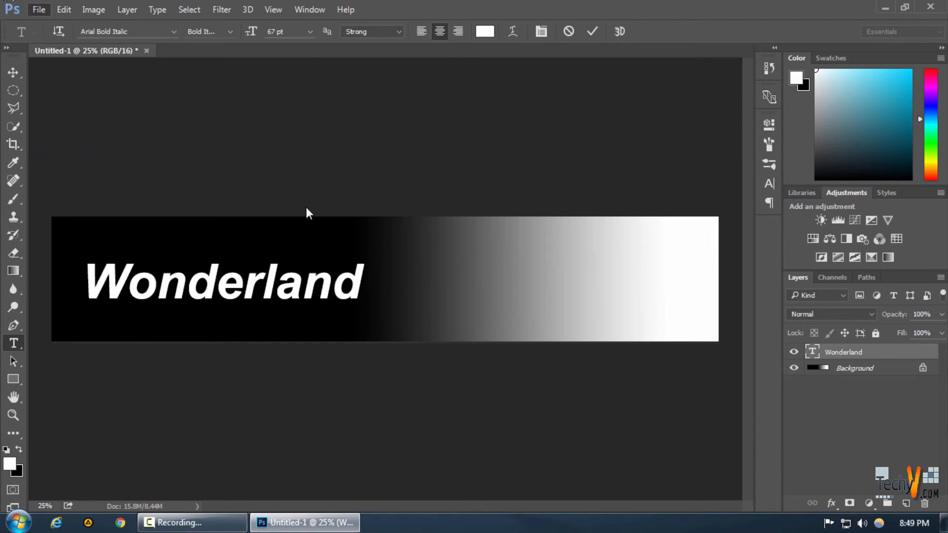
{"action": "left_click", "coordinate": [185, 280]}
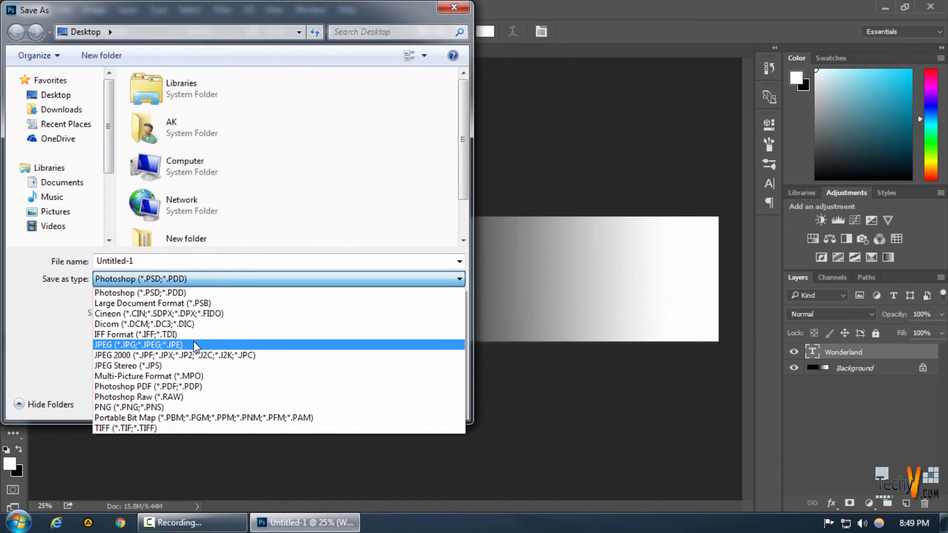
{"action": "left_click", "coordinate": [195, 345]}
{"action": "left_click", "coordinate": [358, 400]}
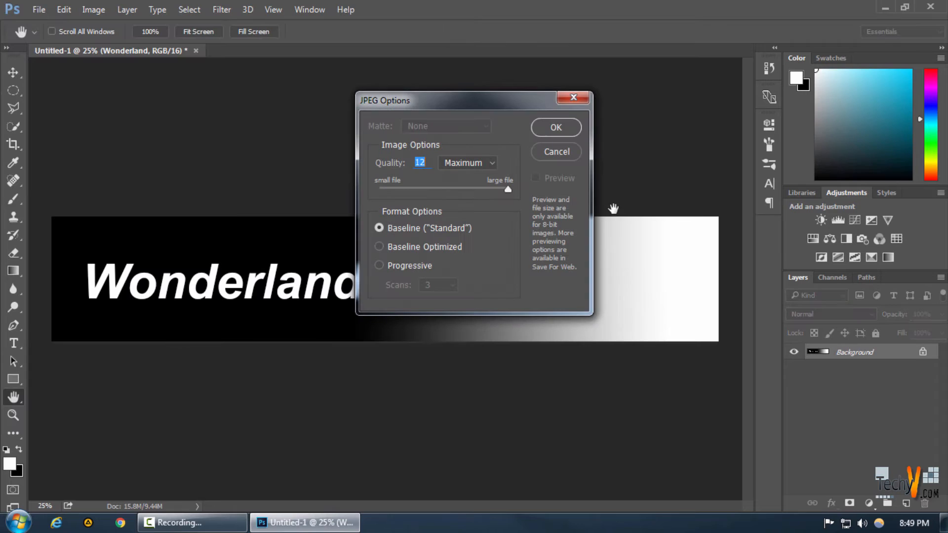
{"action": "left_click", "coordinate": [568, 151]}
Close the banner document without saving changes and refresh the desktop
{"action": "left_click", "coordinate": [195, 50]}
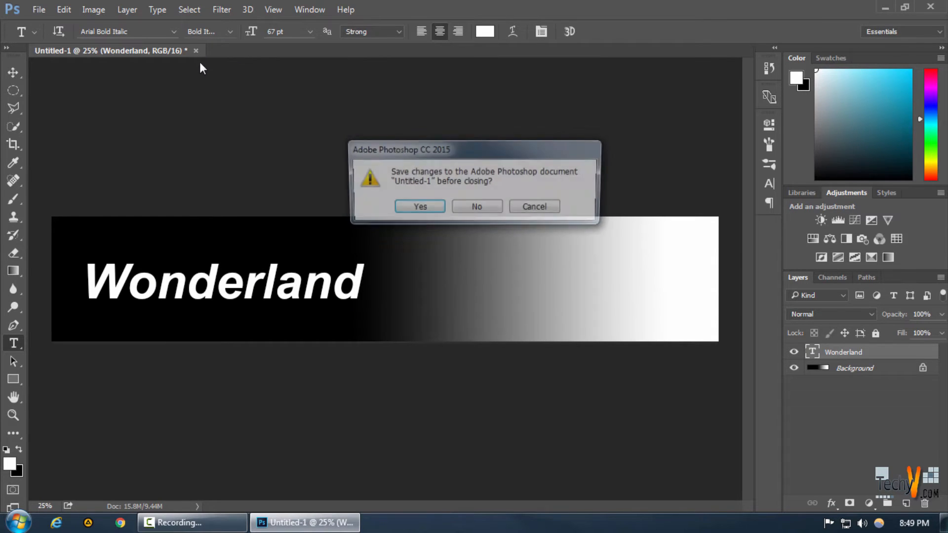
{"action": "left_click", "coordinate": [479, 208]}
{"action": "right_click", "coordinate": [298, 168]}
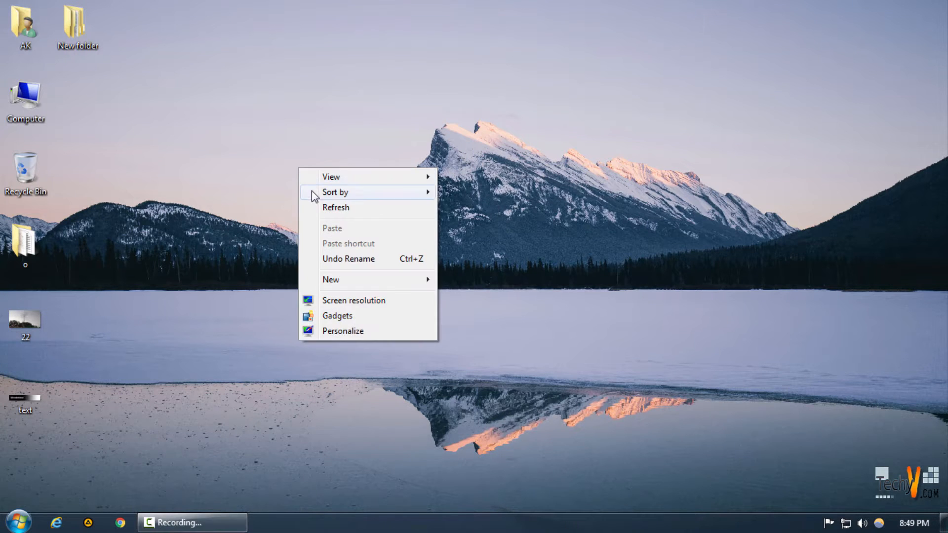
{"action": "left_click", "coordinate": [322, 208]}
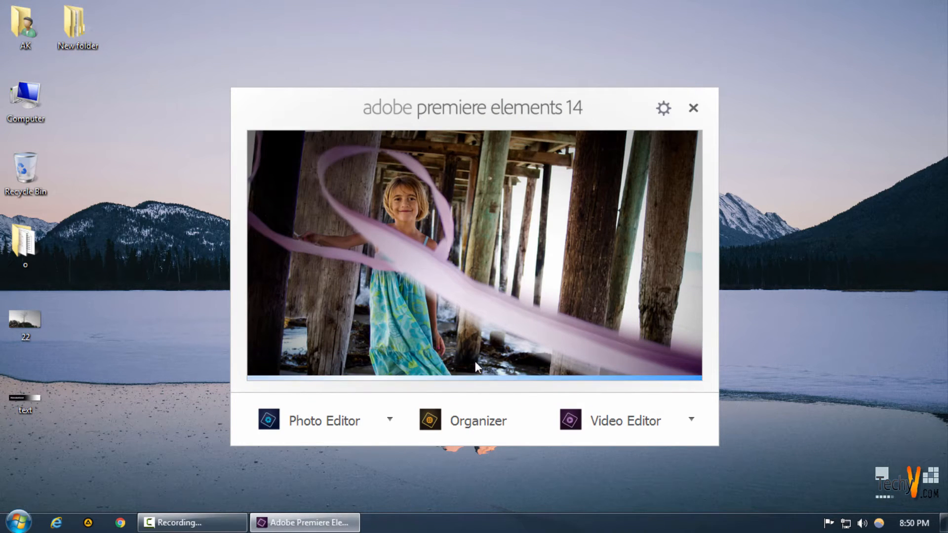
Switch to the Adobe Premiere Elements 14 Video Editor and import the Canon EOS 80D sample video from the computer's files
{"action": "left_click", "coordinate": [612, 421]}
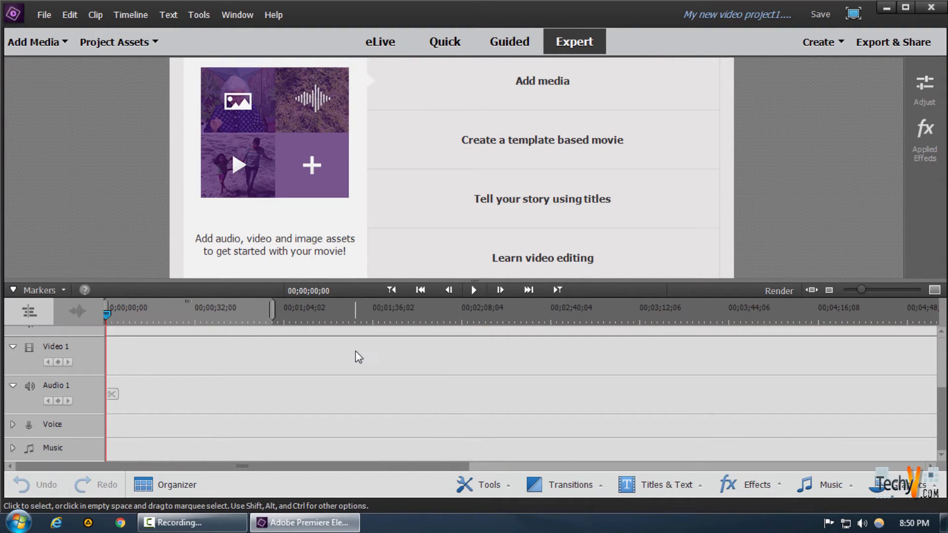
{"action": "left_click", "coordinate": [44, 48]}
{"action": "left_click", "coordinate": [69, 116]}
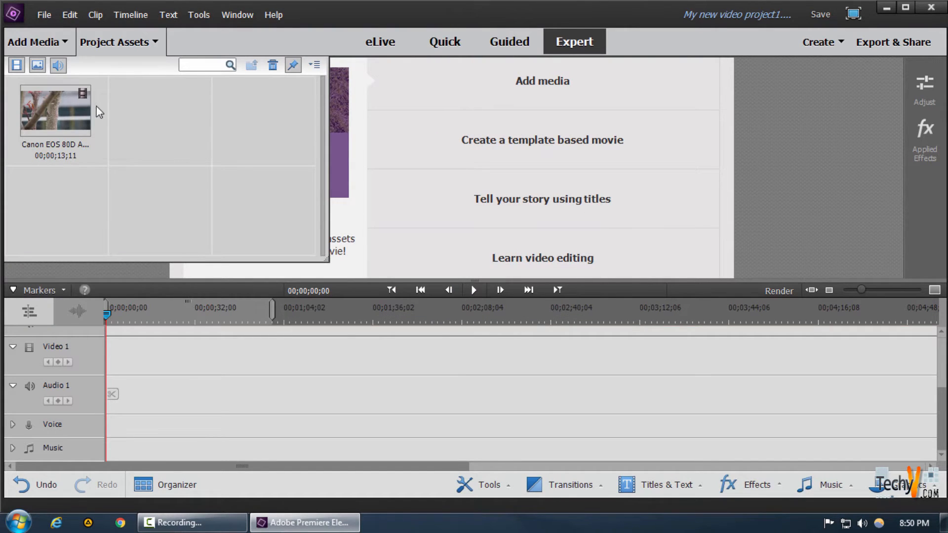
Place the Canon EOS 80D clip at the start of the Video 1 track
{"action": "left_click_drag", "start_coordinate": [67, 116], "coordinate": [107, 330]}
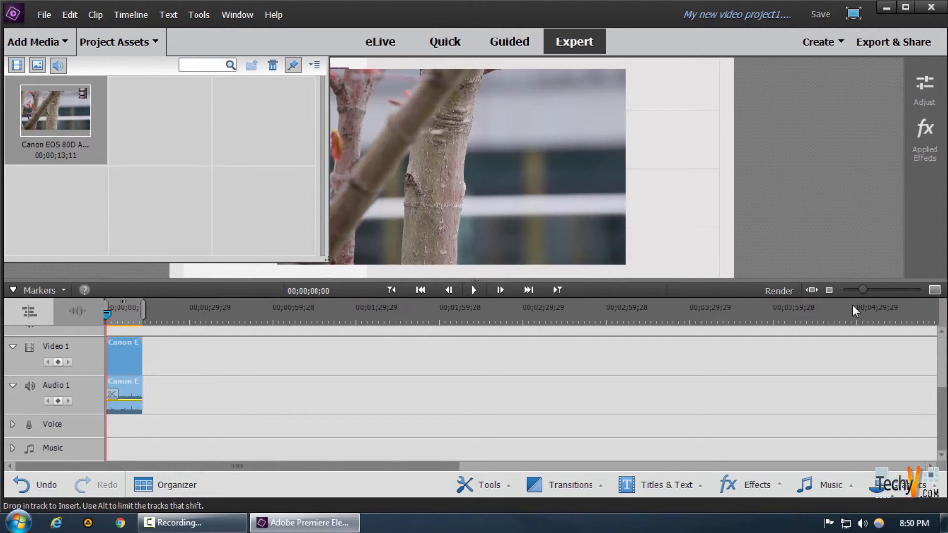
{"action": "left_click_drag", "start_coordinate": [872, 291], "coordinate": [890, 291]}
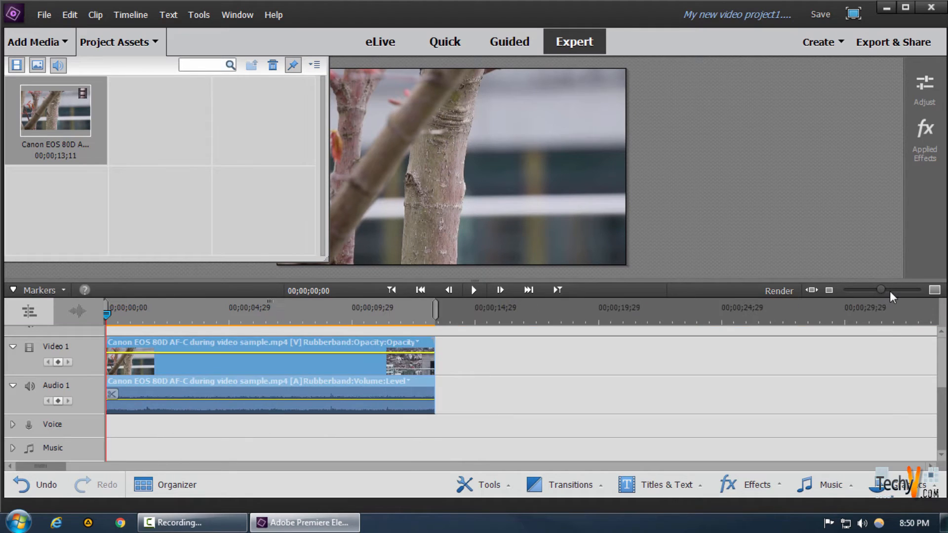
{"action": "scroll", "coordinate": [380, 333], "scroll_direction": "up", "scroll_amount": 1}
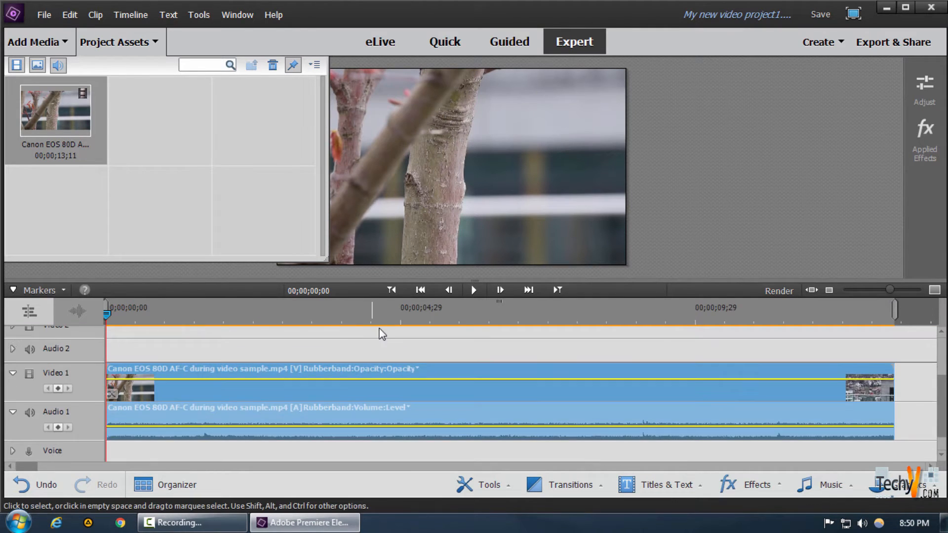
Import the text.jpg banner image from the Desktop into the project assets
{"action": "left_click", "coordinate": [50, 42]}
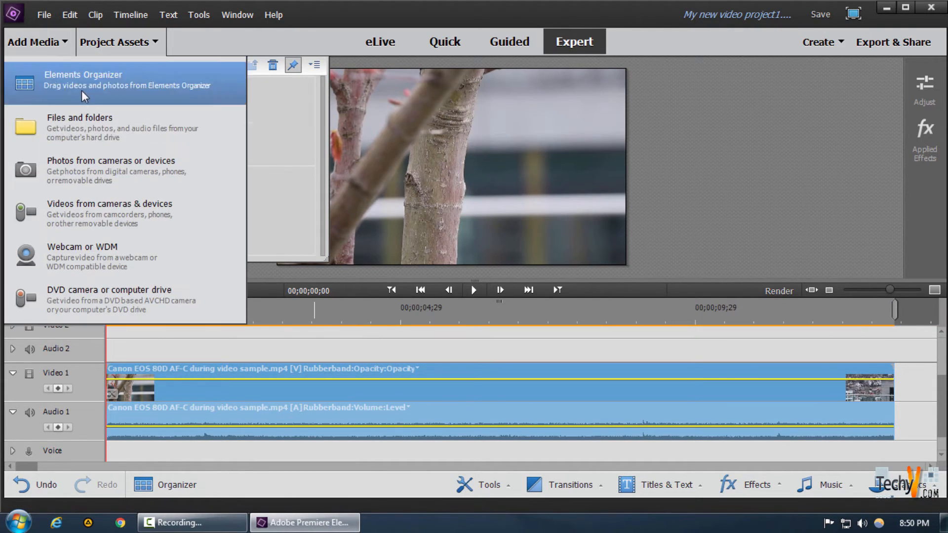
{"action": "left_click", "coordinate": [106, 118]}
{"action": "left_click", "coordinate": [60, 125]}
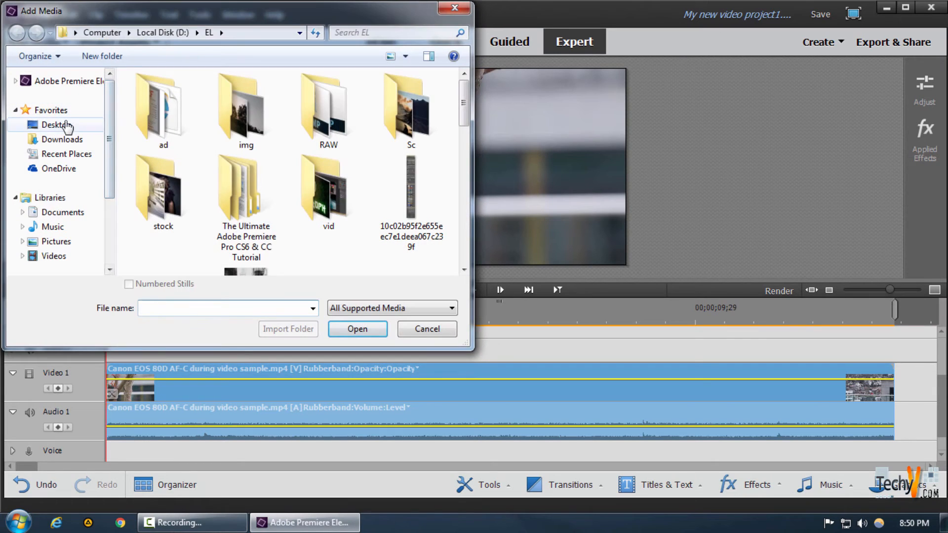
{"action": "scroll", "coordinate": [316, 237], "scroll_direction": "down", "scroll_amount": 3}
{"action": "left_click", "coordinate": [166, 256]}
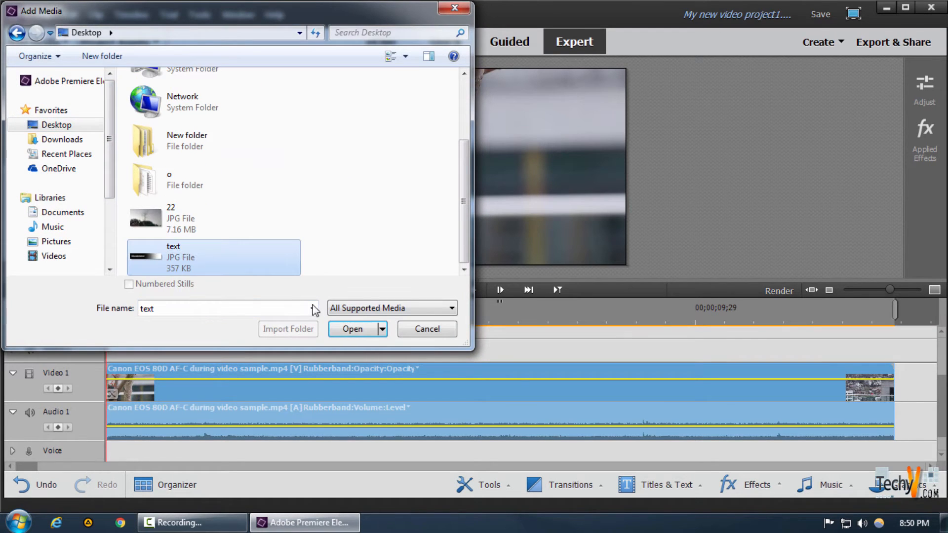
{"action": "left_click", "coordinate": [337, 330]}
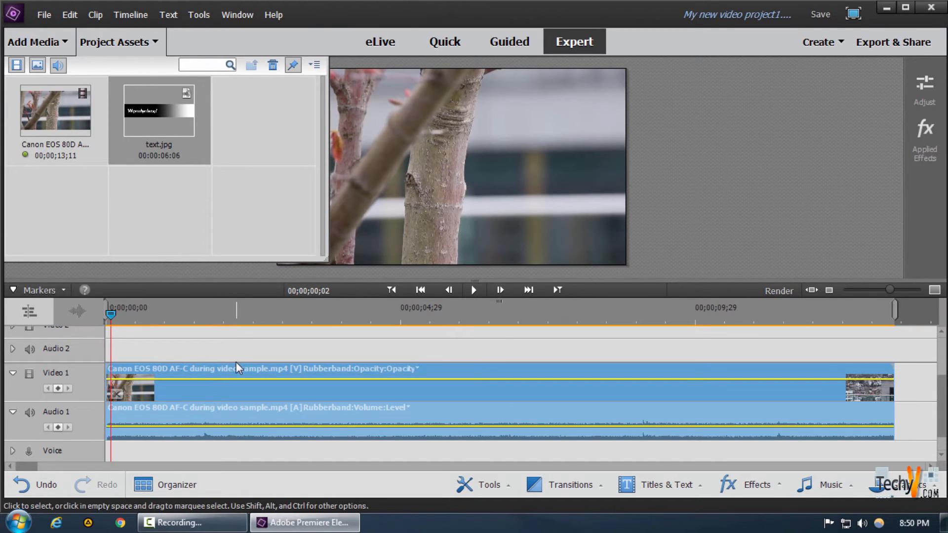
Place text.jpg on the Video 2 track above the Canon EOS 80D clip, starting at 00;00;07;23
{"action": "scroll", "coordinate": [141, 333], "scroll_direction": "down", "scroll_amount": 1}
{"action": "left_click", "coordinate": [106, 311]}
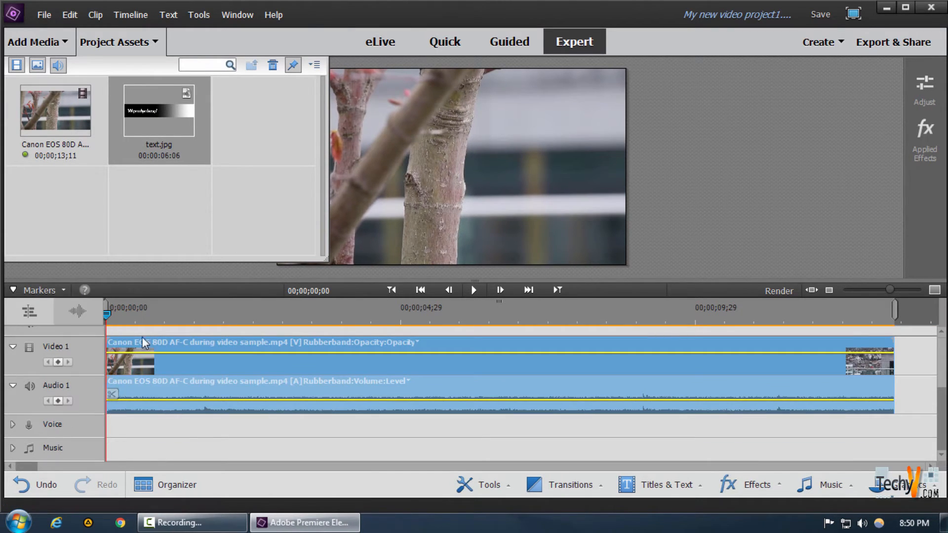
{"action": "scroll", "coordinate": [242, 378], "scroll_direction": "up", "scroll_amount": 2}
{"action": "left_click_drag", "start_coordinate": [168, 105], "coordinate": [637, 341]}
{"action": "left_click", "coordinate": [547, 313]}
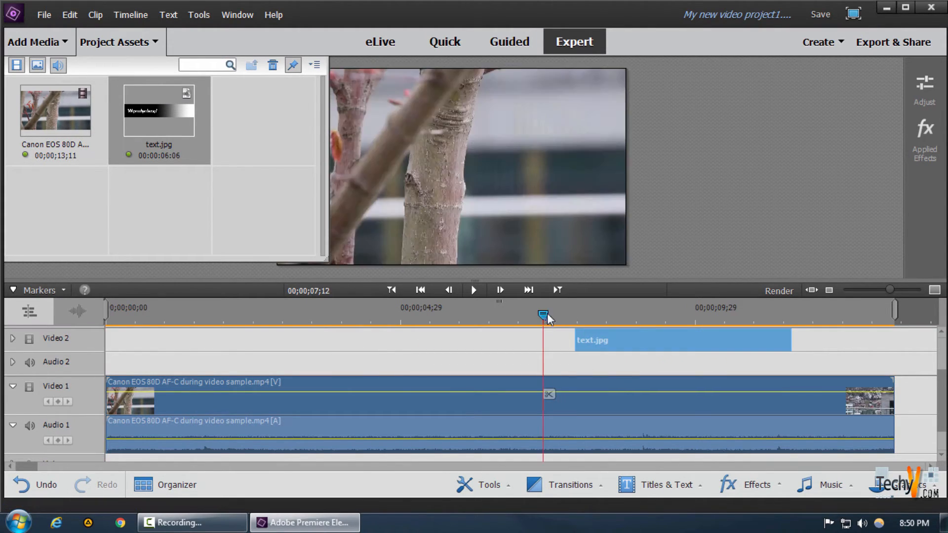
{"action": "left_click_drag", "start_coordinate": [558, 316], "coordinate": [580, 312]}
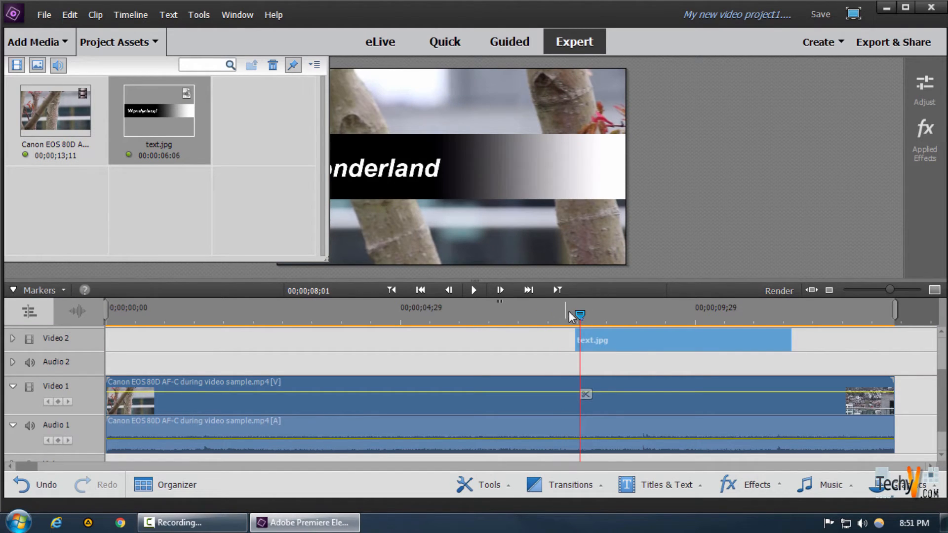
{"action": "left_click_drag", "start_coordinate": [580, 315], "coordinate": [566, 338]}
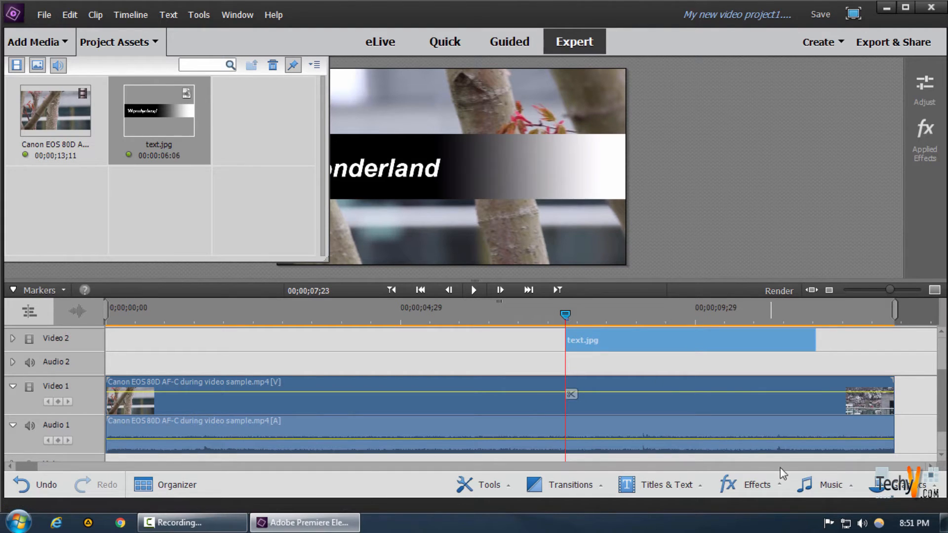
Apply the Track Matte Key effect from the Keying category to the Canon EOS 80D clip on Video 1
{"action": "left_click", "coordinate": [746, 487]}
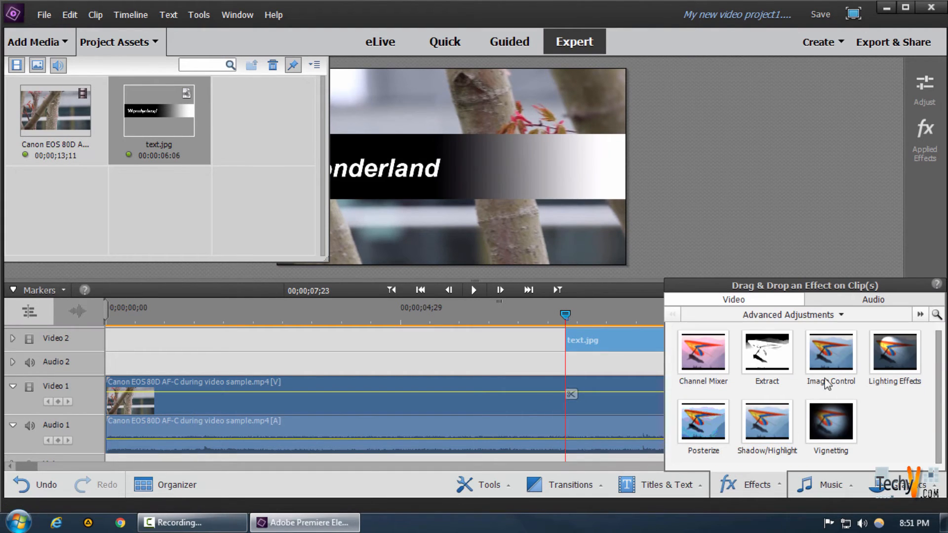
{"action": "left_click", "coordinate": [789, 314]}
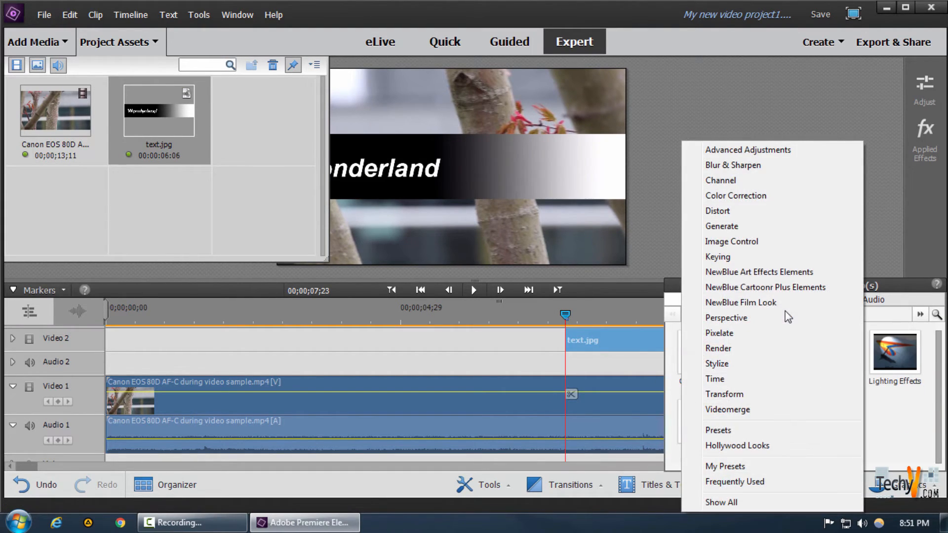
{"action": "left_click", "coordinate": [726, 256]}
{"action": "scroll", "coordinate": [820, 383], "scroll_direction": "down", "scroll_amount": 3}
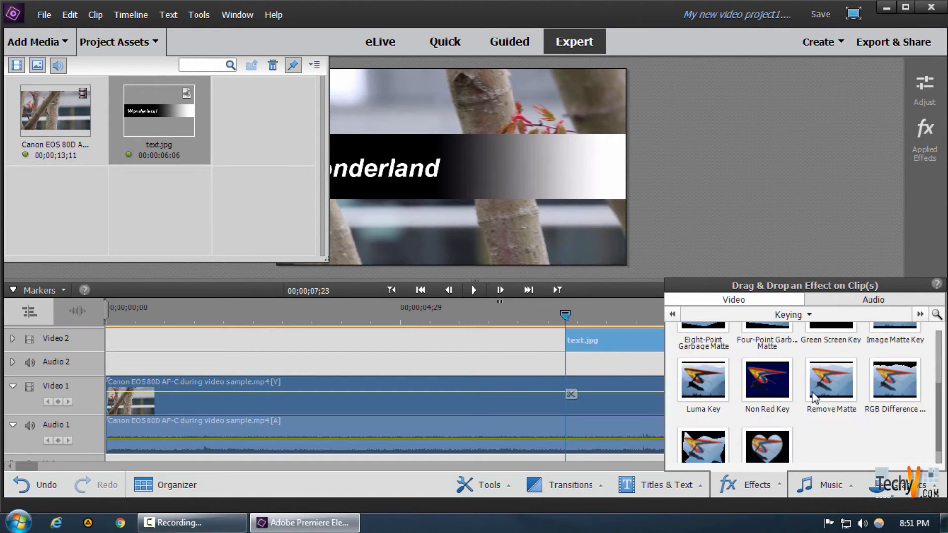
{"action": "scroll", "coordinate": [814, 450], "scroll_direction": "down", "scroll_amount": 1}
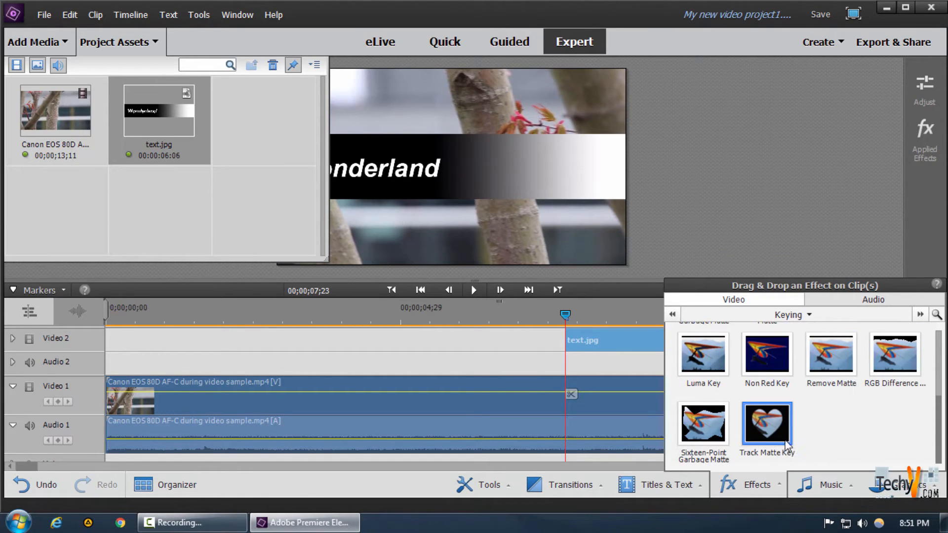
{"action": "left_click_drag", "start_coordinate": [769, 430], "coordinate": [428, 404]}
{"action": "left_click", "coordinate": [437, 400]}
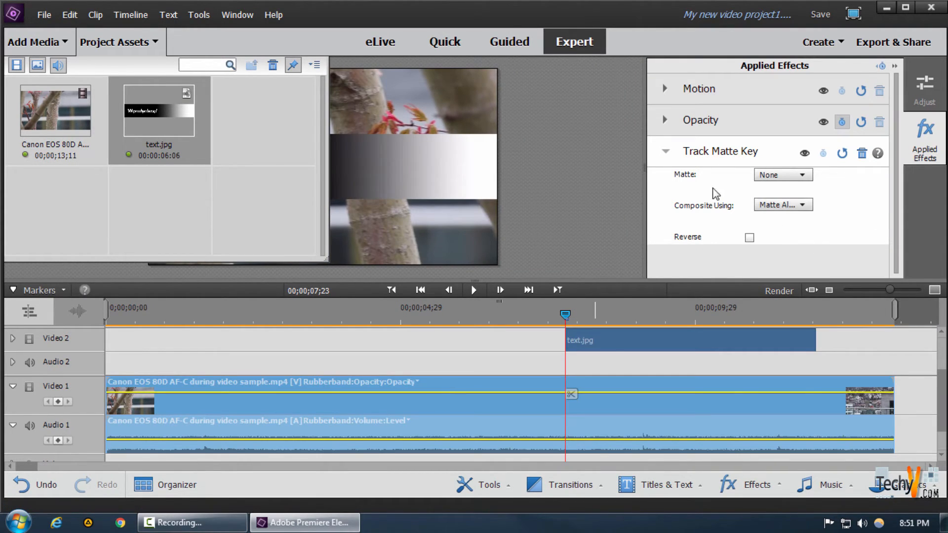
Set the Track Matte Key's matte to Video 2 and its compositing to Matte Luma, and close the effect settings and project assets
{"action": "left_click", "coordinate": [785, 177]}
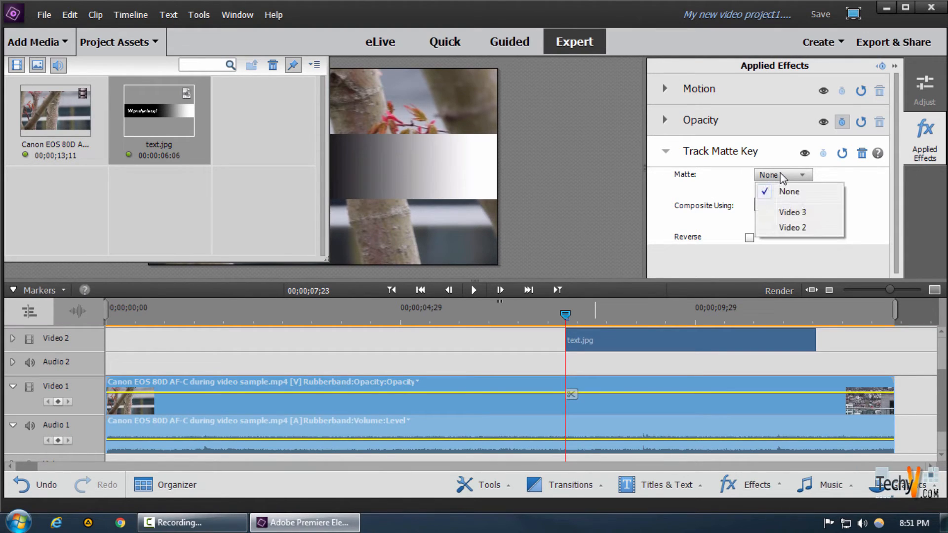
{"action": "left_click", "coordinate": [792, 227]}
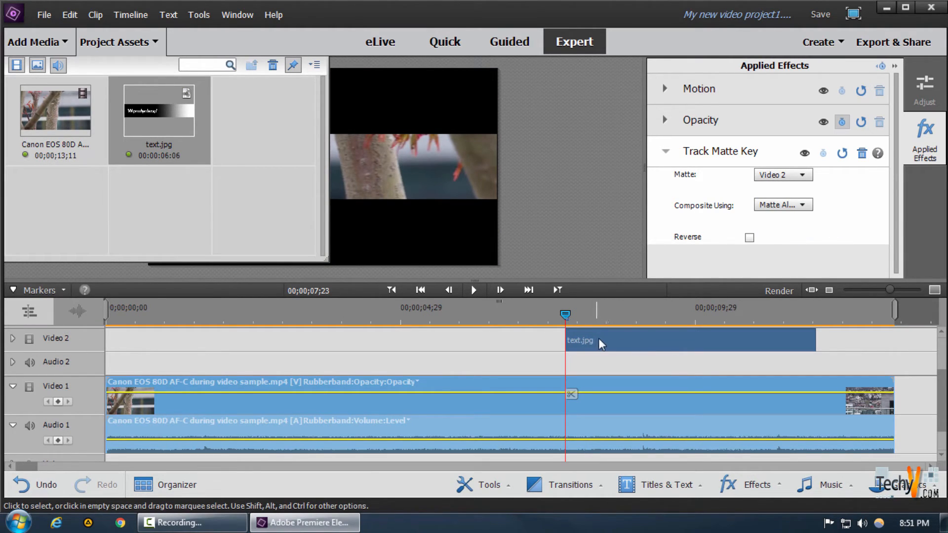
{"action": "left_click", "coordinate": [781, 205]}
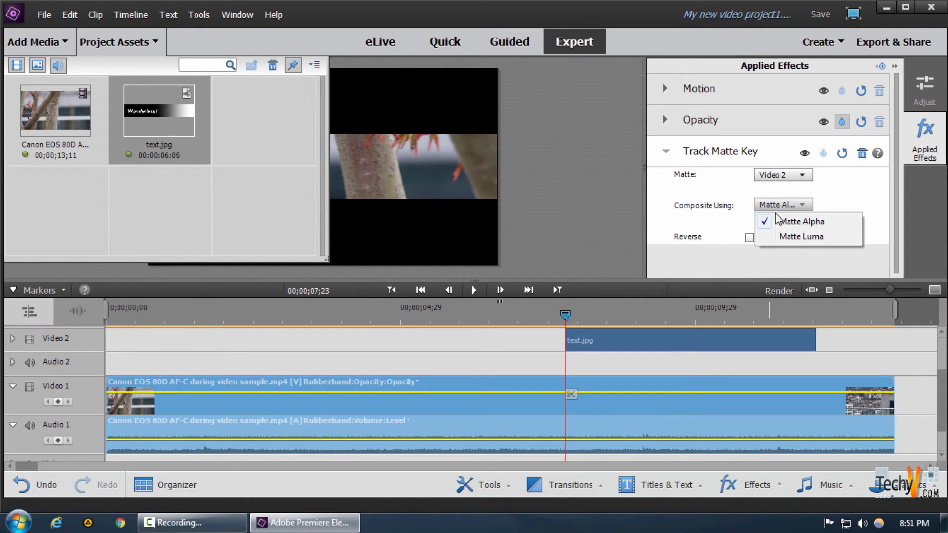
{"action": "left_click", "coordinate": [830, 241]}
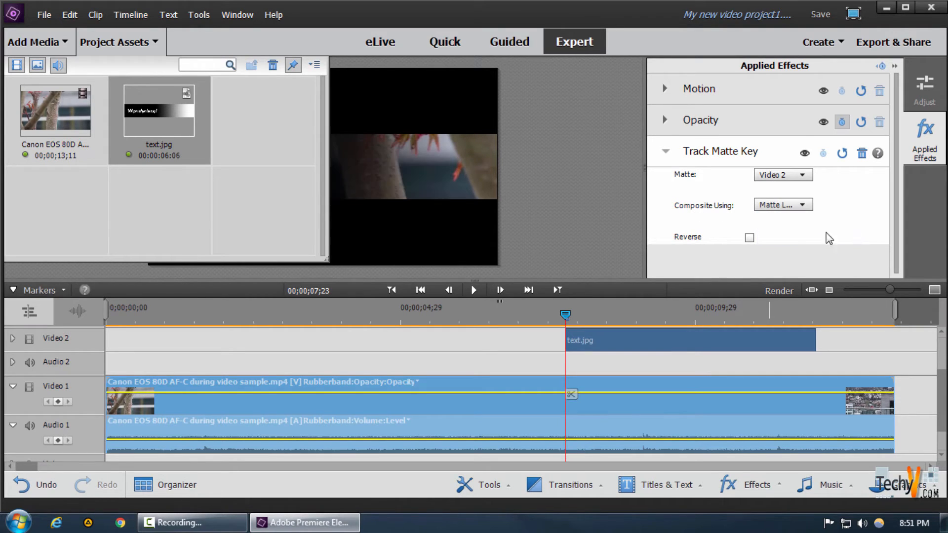
{"action": "left_click", "coordinate": [926, 133]}
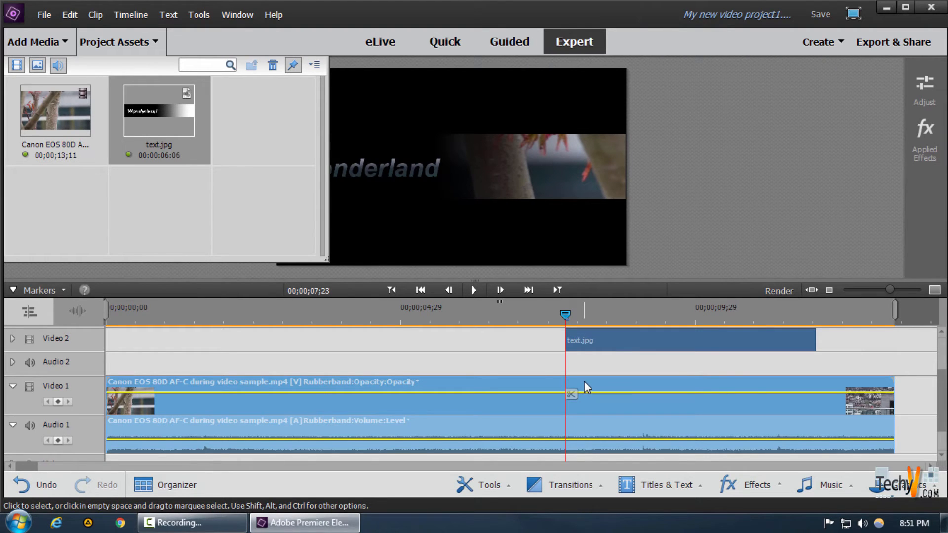
{"action": "left_click", "coordinate": [146, 42]}
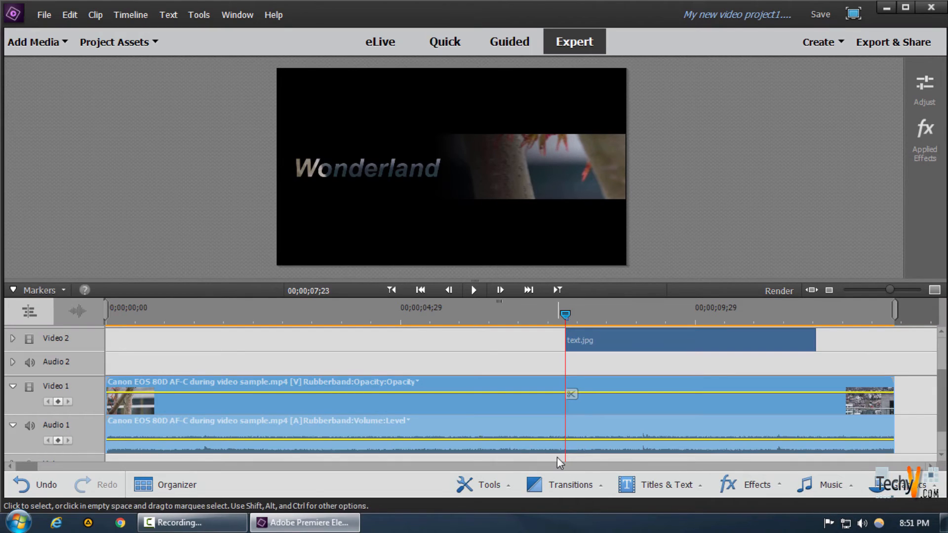
Open the text.jpg clip in the Pan & Zoom tool and reset its default focus frames
{"action": "left_click", "coordinate": [630, 339]}
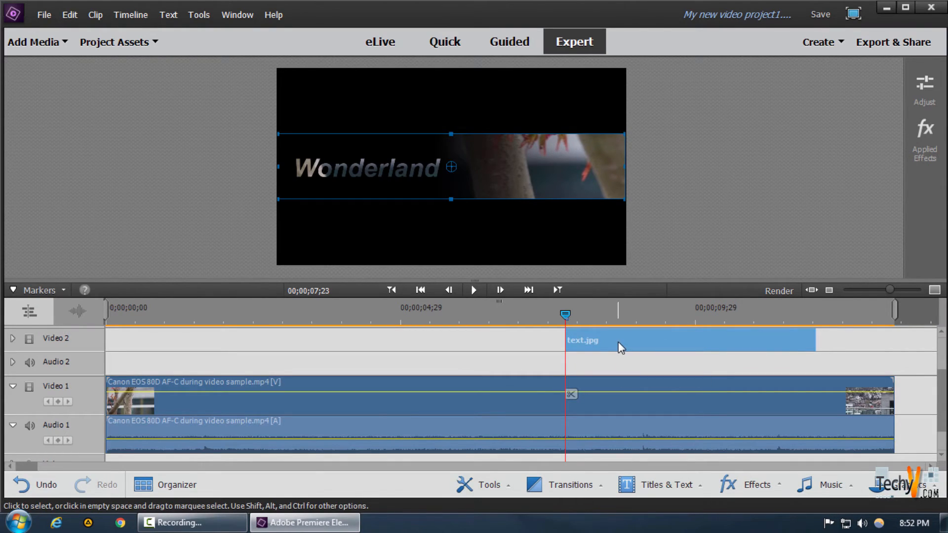
{"action": "left_click", "coordinate": [500, 487]}
{"action": "scroll", "coordinate": [531, 398], "scroll_direction": "down", "scroll_amount": 3}
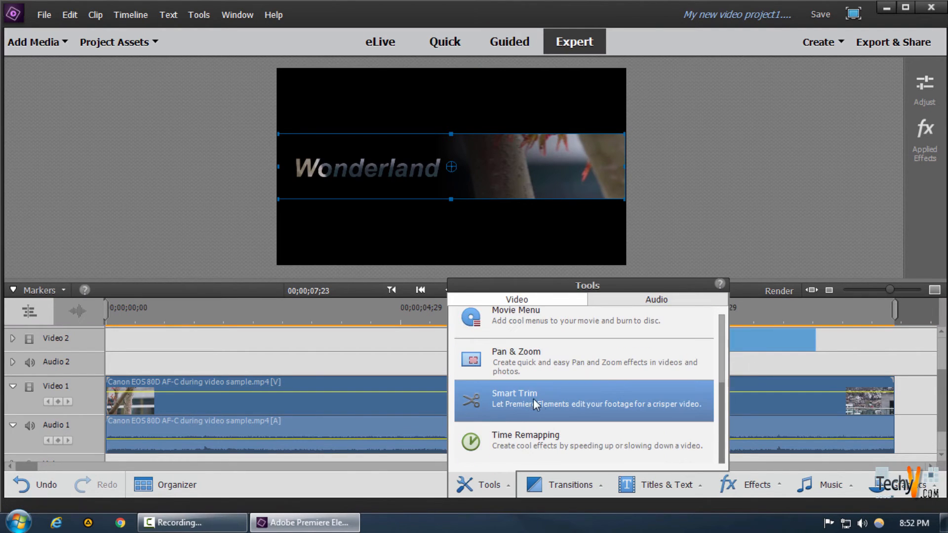
{"action": "left_click", "coordinate": [527, 369]}
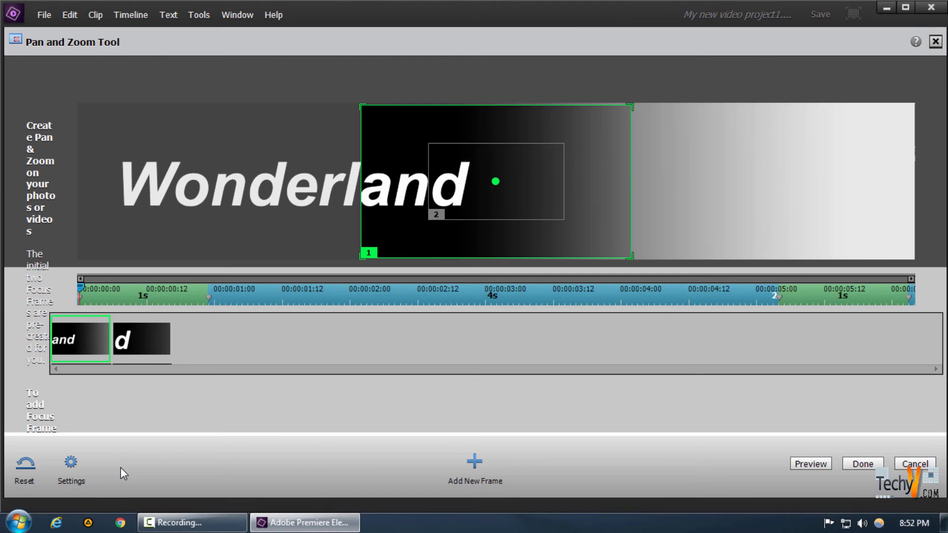
{"action": "left_click", "coordinate": [24, 467]}
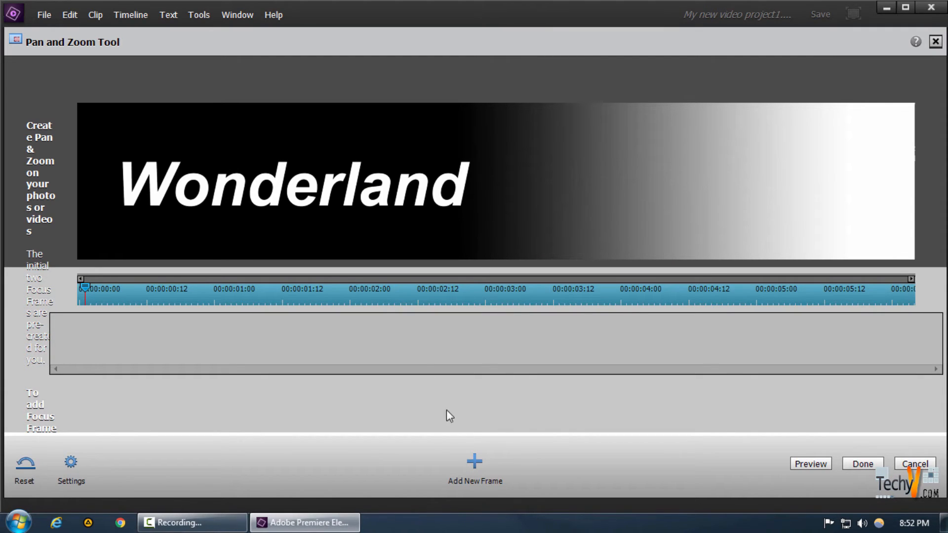
Add a first focus frame, enlarge it slightly and position it at the banner's left end over the start of "Wonderland"
{"action": "left_click", "coordinate": [476, 469]}
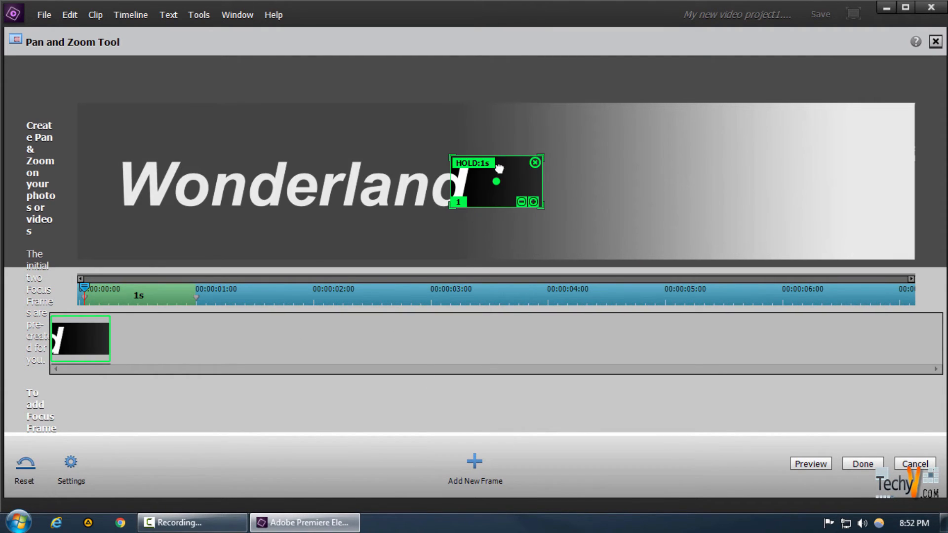
{"action": "left_click", "coordinate": [533, 202]}
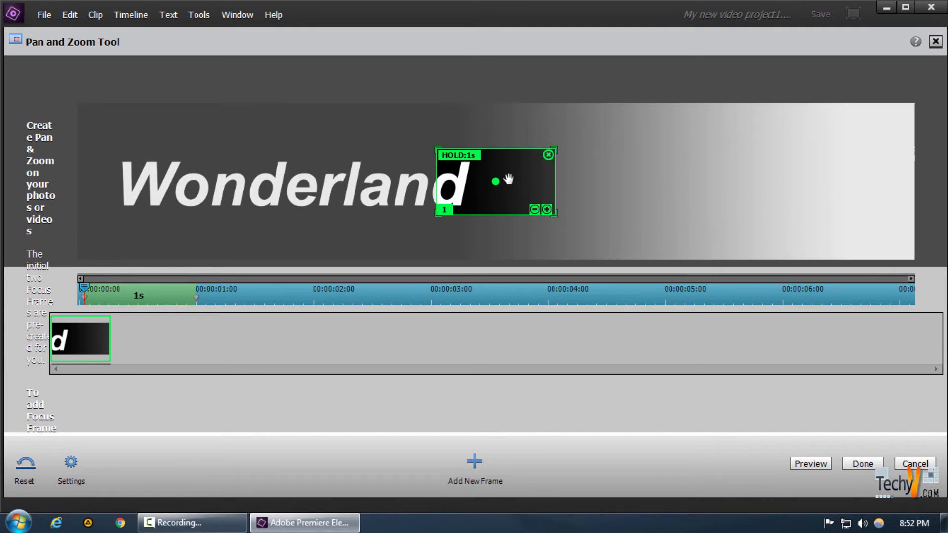
{"action": "left_click_drag", "start_coordinate": [512, 176], "coordinate": [153, 170]}
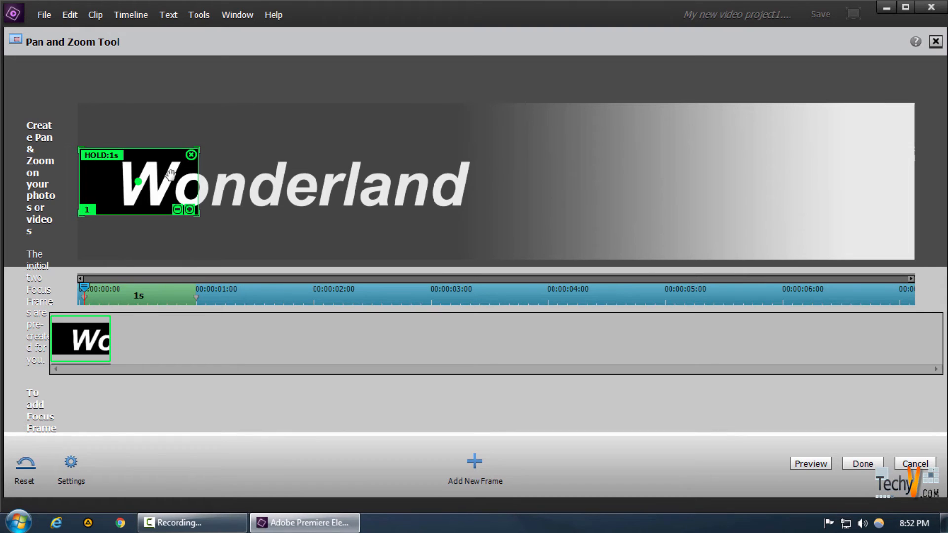
{"action": "left_click_drag", "start_coordinate": [170, 175], "coordinate": [170, 177]}
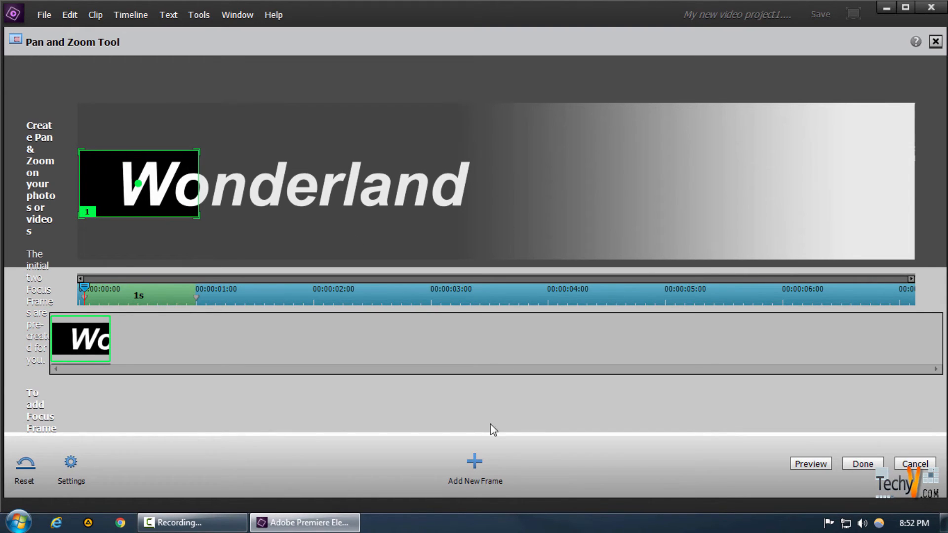
Add a second focus frame, enlarge it slightly and position it over the white area at the banner's right end
{"action": "left_click", "coordinate": [475, 462]}
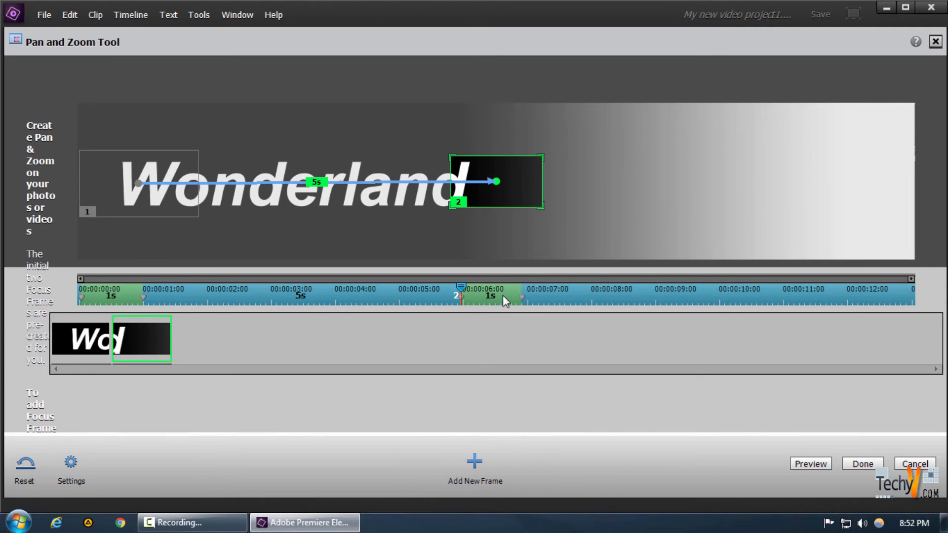
{"action": "left_click", "coordinate": [547, 209]}
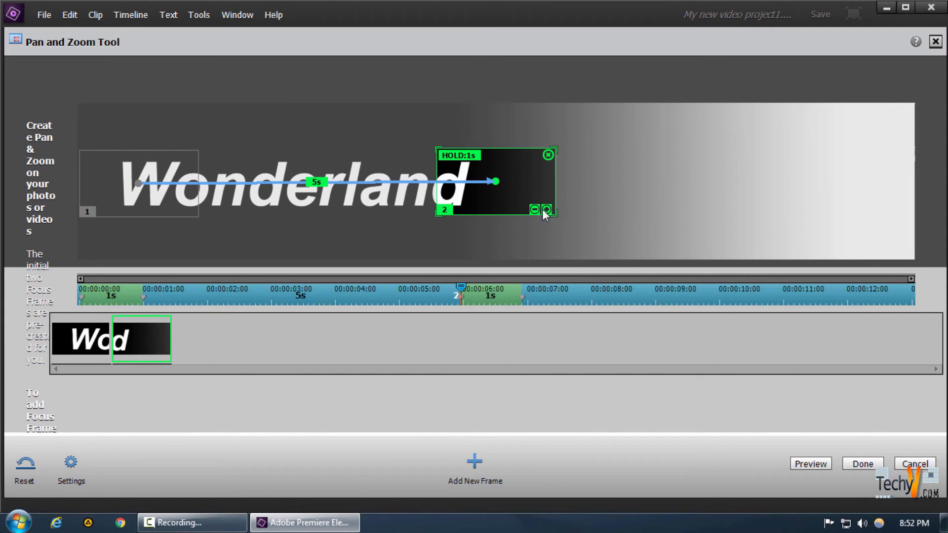
{"action": "left_click_drag", "start_coordinate": [527, 182], "coordinate": [908, 185]}
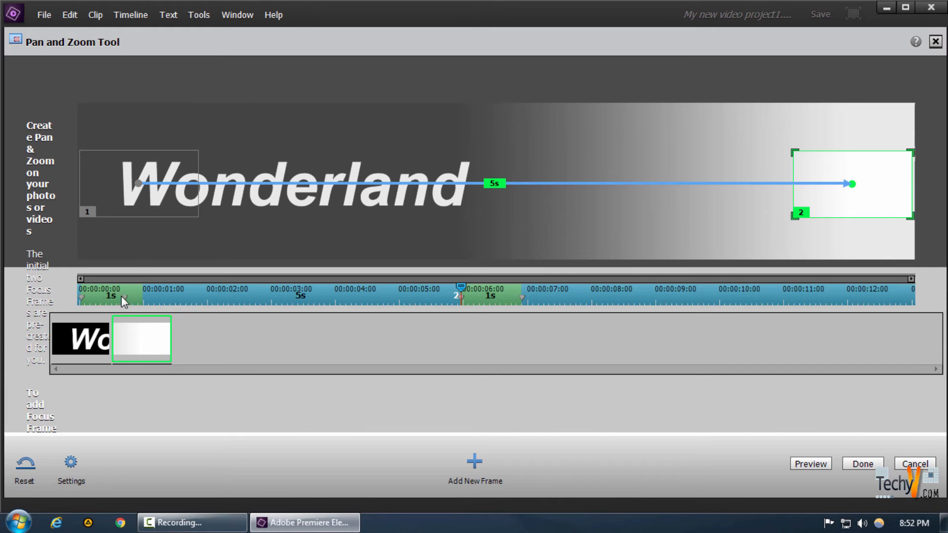
Reduce the hold times of both focus frames to almost nothing and apply the pan to the text.jpg clip
{"action": "left_click", "coordinate": [88, 296]}
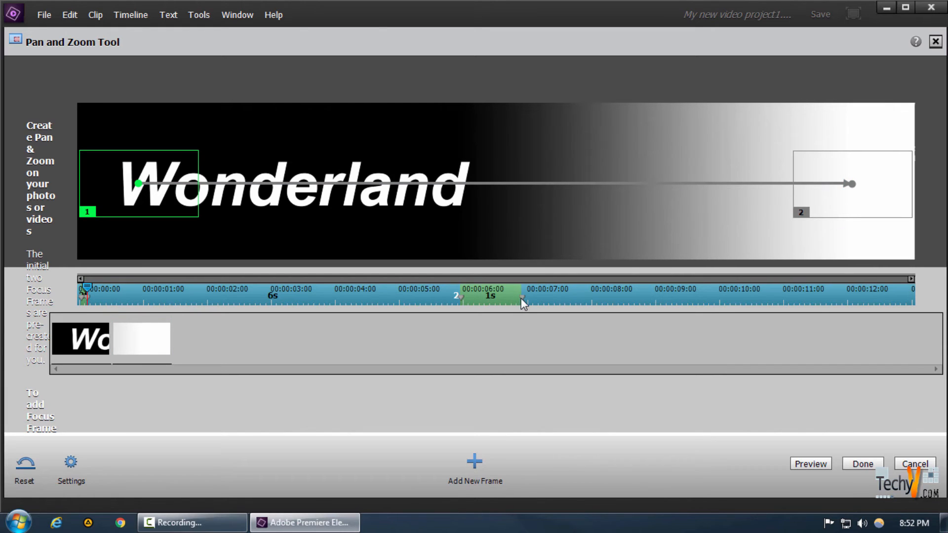
{"action": "left_click", "coordinate": [463, 296]}
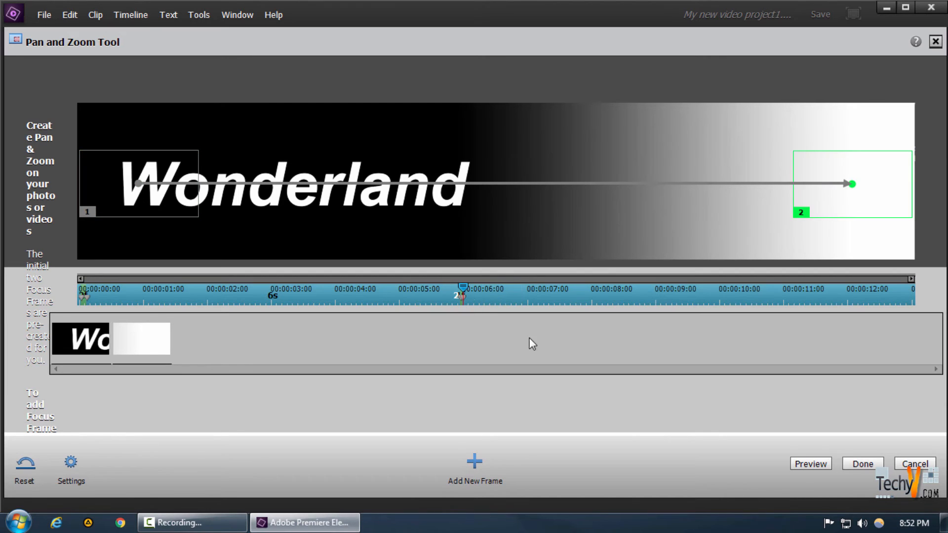
{"action": "left_click", "coordinate": [863, 464]}
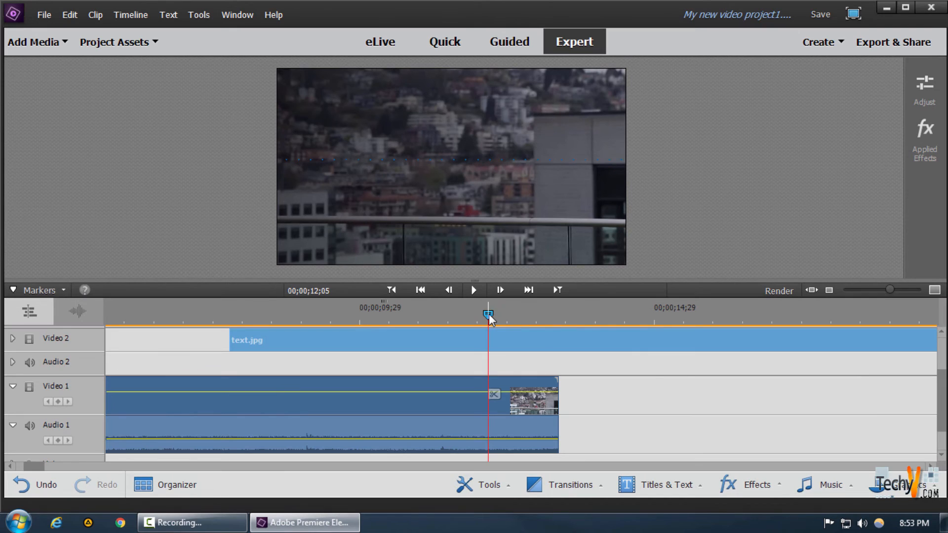
Trim the end of the text.jpg clip on Video 2 back to 00;00;12;10, where the revealed footage fills the frame
{"action": "left_click_drag", "start_coordinate": [493, 316], "coordinate": [498, 316]}
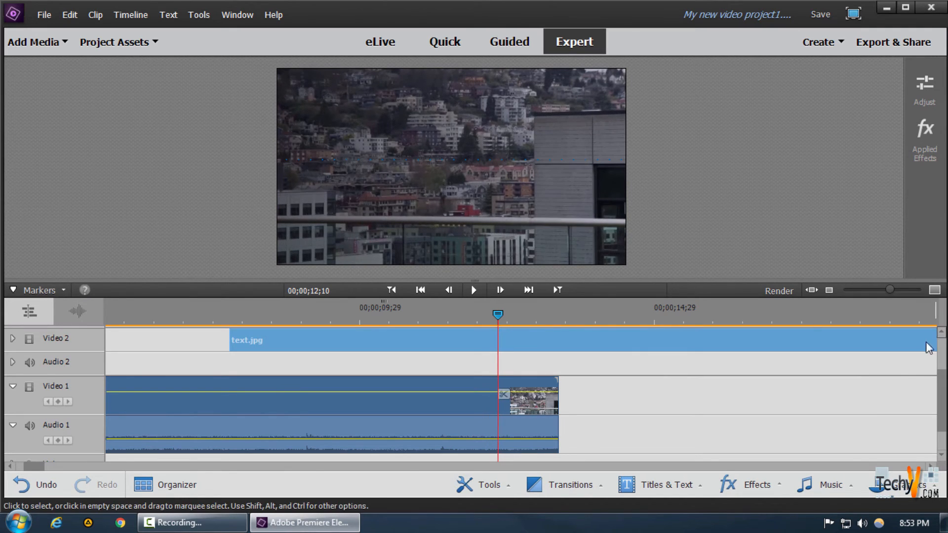
{"action": "left_click_drag", "start_coordinate": [39, 468], "coordinate": [42, 469]}
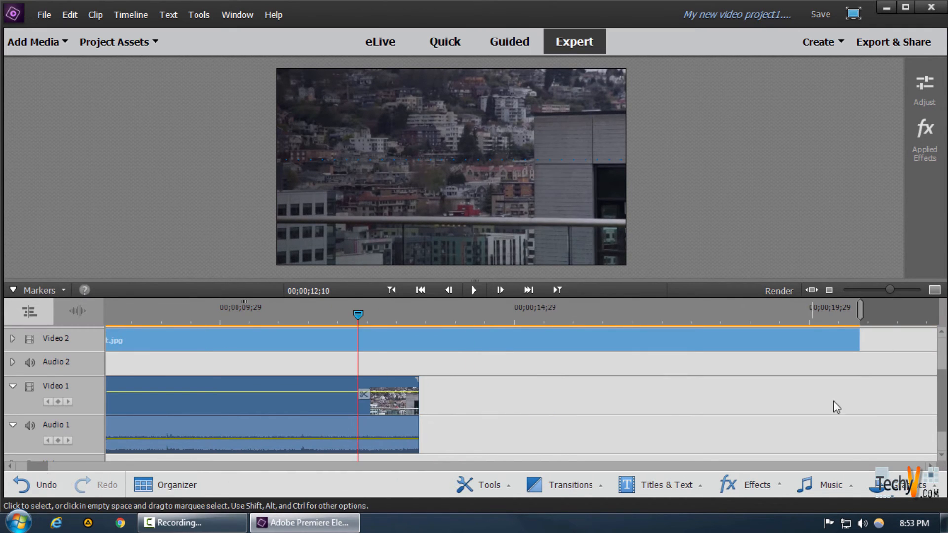
{"action": "left_click_drag", "start_coordinate": [858, 342], "coordinate": [358, 342]}
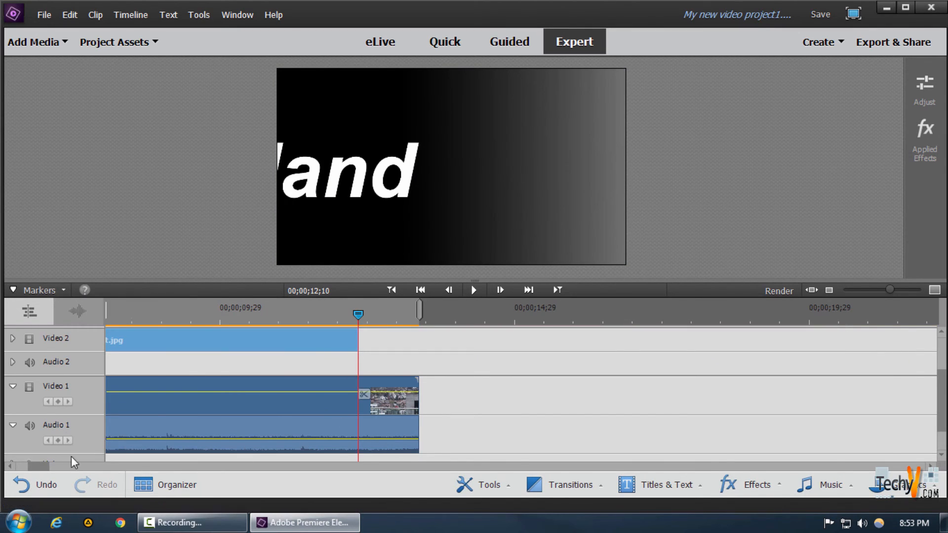
Play the timeline from just before the start of text.jpg to preview the text reveal over the Video 1 clip
{"action": "left_click_drag", "start_coordinate": [42, 466], "coordinate": [29, 467]}
{"action": "left_click", "coordinate": [561, 315]}
{"action": "left_click", "coordinate": [598, 408]}
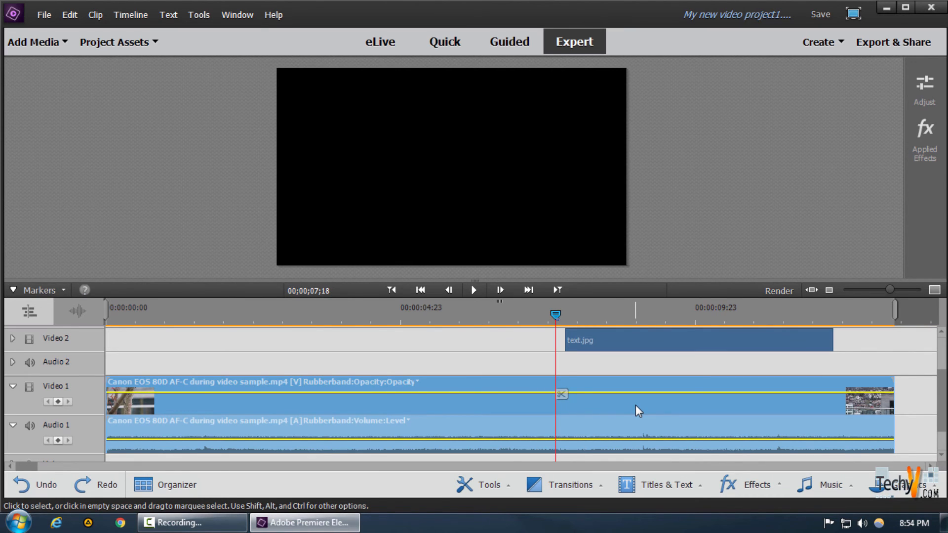
{"action": "key", "text": "space"}
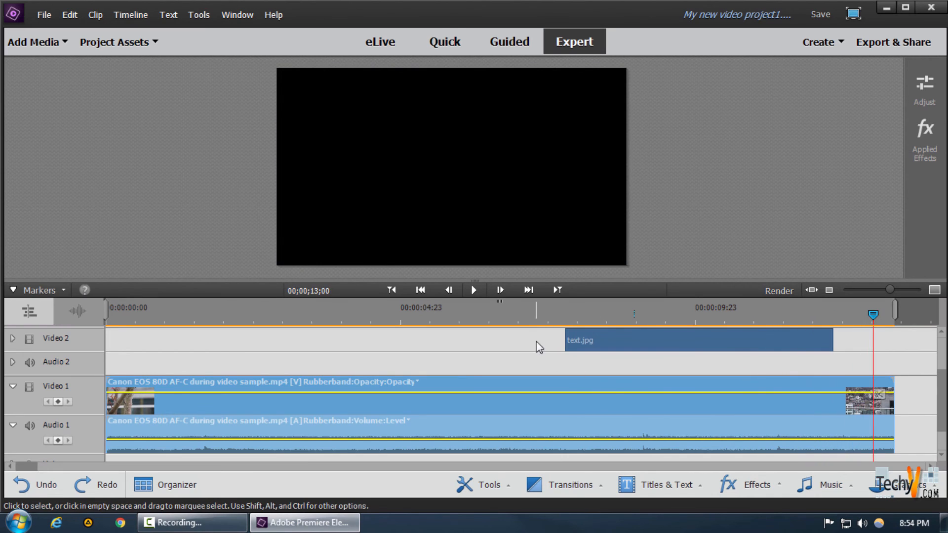
Examine the timeline just before text.jpg starts and play across its end to check how the footage behaves outside the matte
{"action": "left_click", "coordinate": [561, 316]}
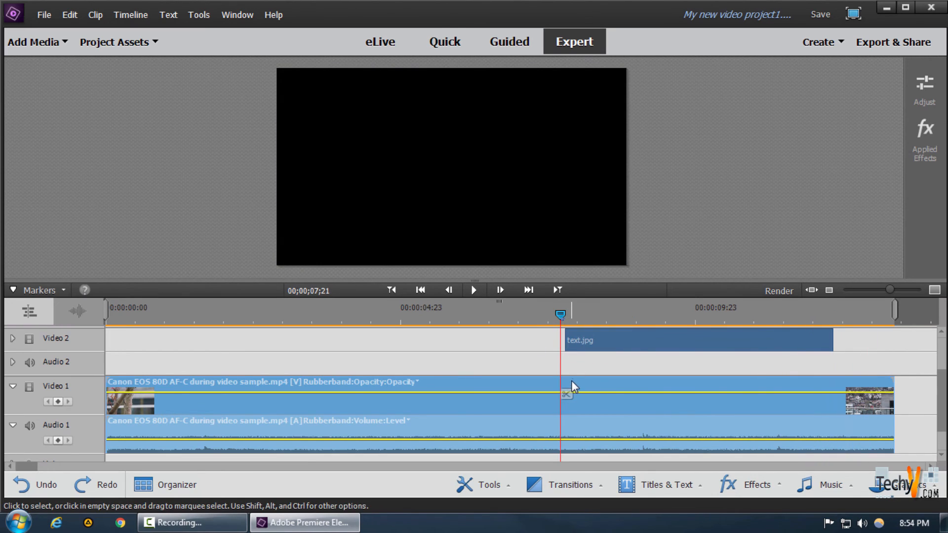
{"action": "scroll", "coordinate": [575, 375], "scroll_direction": "up", "scroll_amount": 2}
{"action": "scroll", "coordinate": [576, 375], "scroll_direction": "down", "scroll_amount": 1}
{"action": "scroll", "coordinate": [576, 374], "scroll_direction": "up", "scroll_amount": 2}
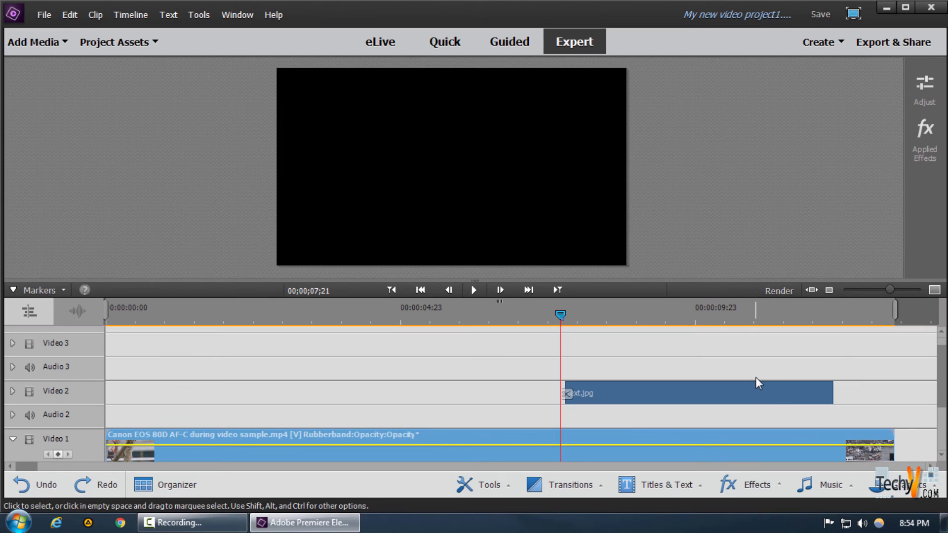
{"action": "left_click", "coordinate": [831, 317]}
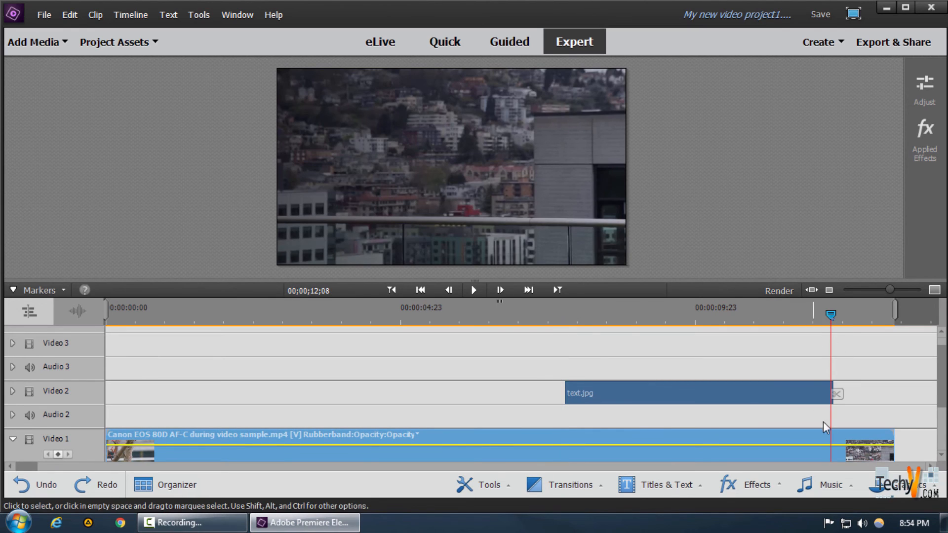
{"action": "key", "text": "space"}
{"action": "key", "text": "space"}
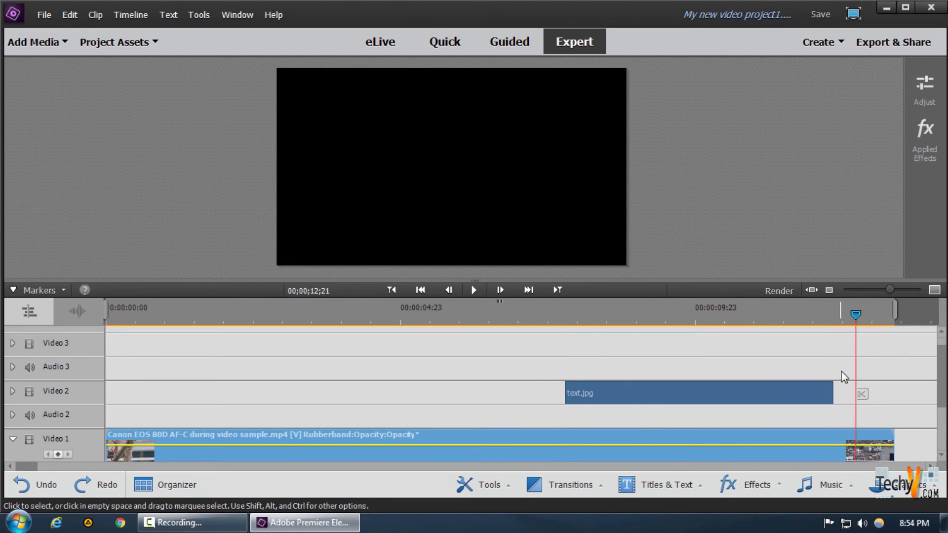
{"action": "left_click", "coordinate": [810, 316]}
{"action": "key", "text": "space"}
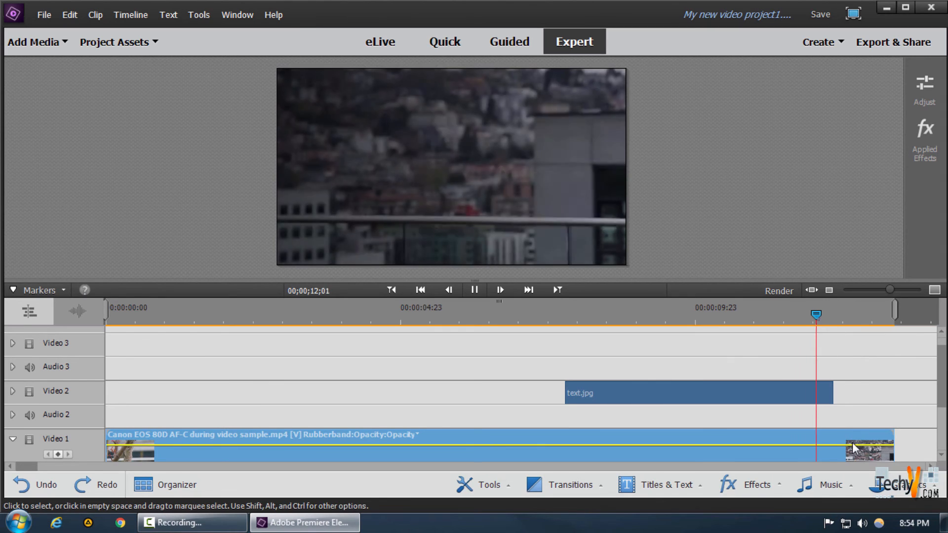
{"action": "key", "text": "space"}
{"action": "scroll", "coordinate": [860, 424], "scroll_direction": "down", "scroll_amount": 2}
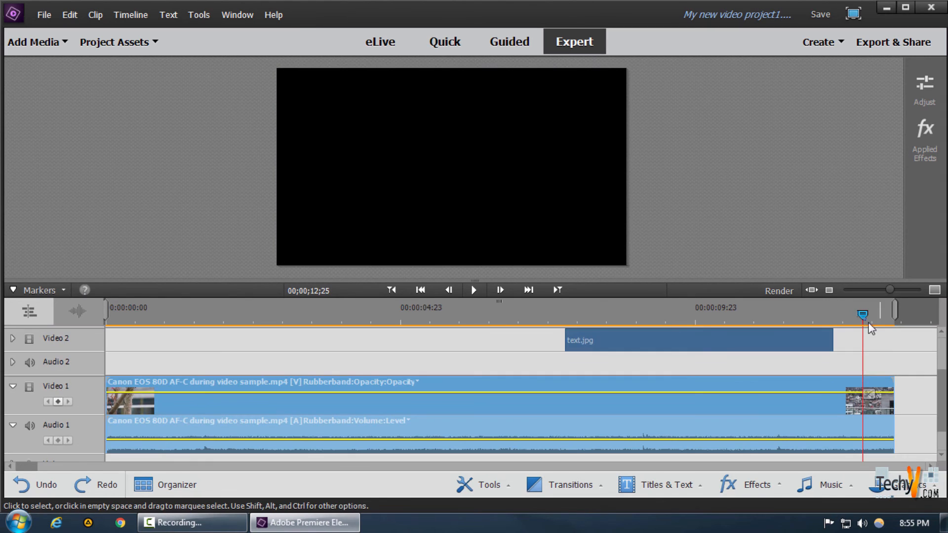
Split the Video 1 clip at the start and end of text.jpg, at 00;00;07;23 and 00;00;12;10
{"action": "left_click", "coordinate": [834, 316]}
{"action": "left_click", "coordinate": [565, 314]}
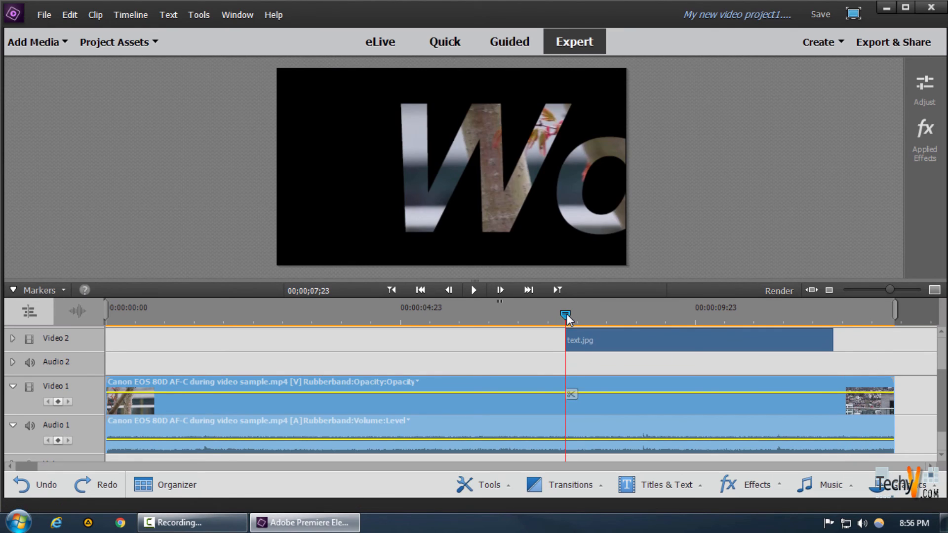
{"action": "left_click", "coordinate": [571, 395]}
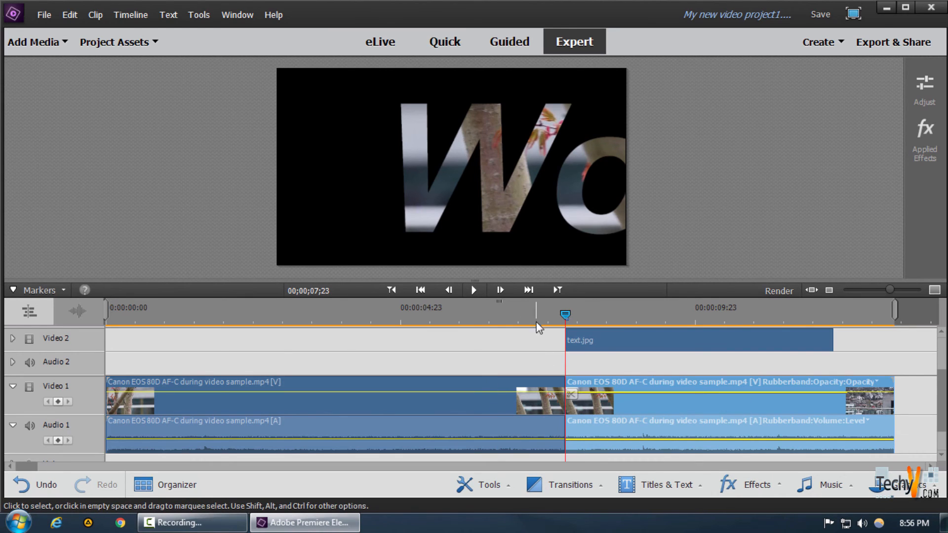
{"action": "left_click", "coordinate": [833, 314]}
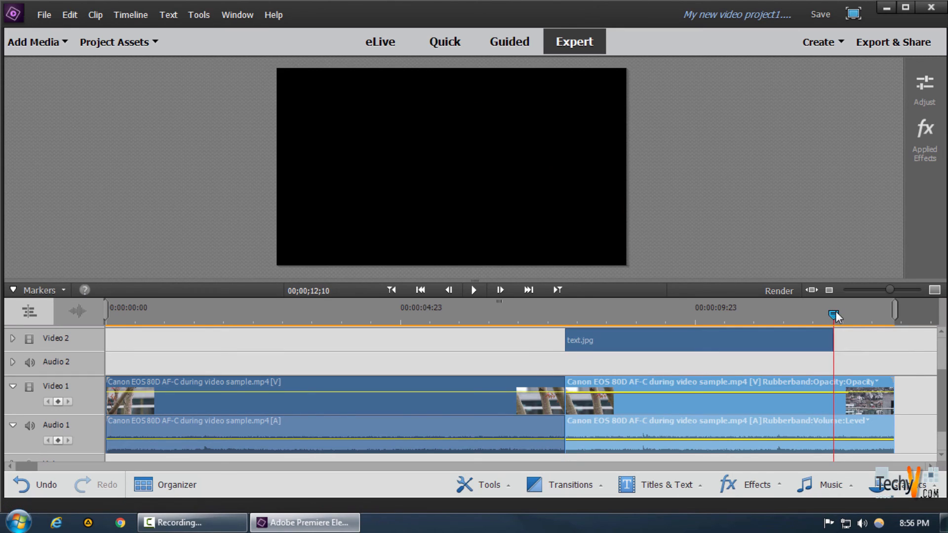
{"action": "left_click", "coordinate": [840, 395]}
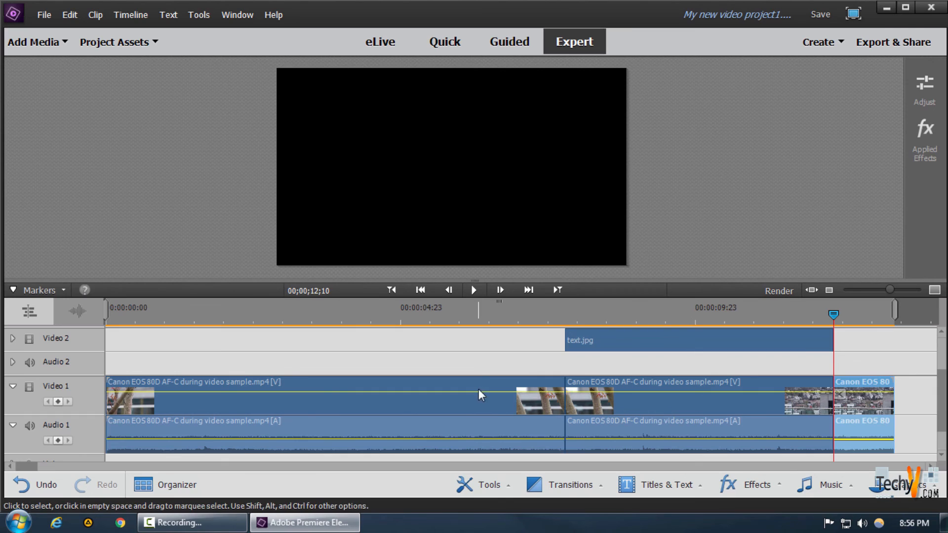
Delete the Track Matte Key effect from the first and last segments of the Video 1 clip, keeping it on the middle segment
{"action": "left_click", "coordinate": [480, 401]}
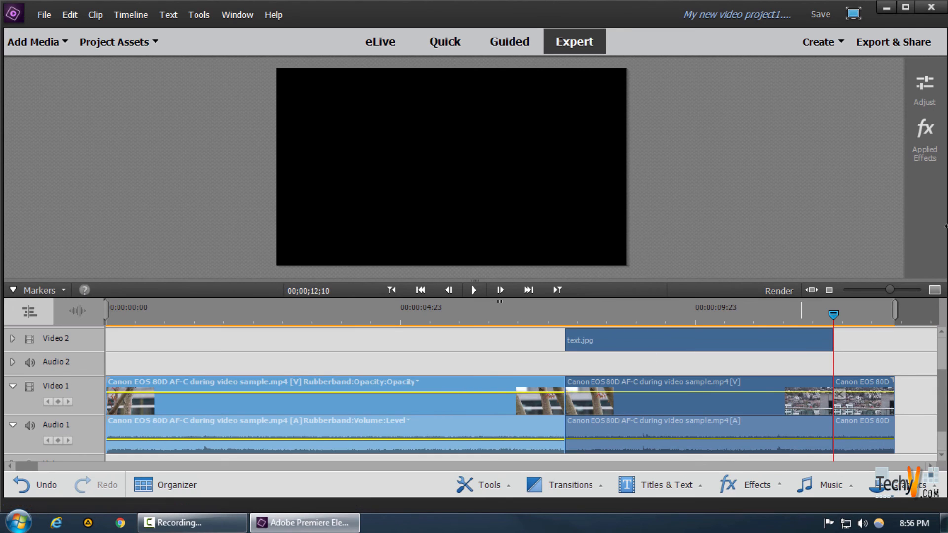
{"action": "left_click", "coordinate": [925, 140]}
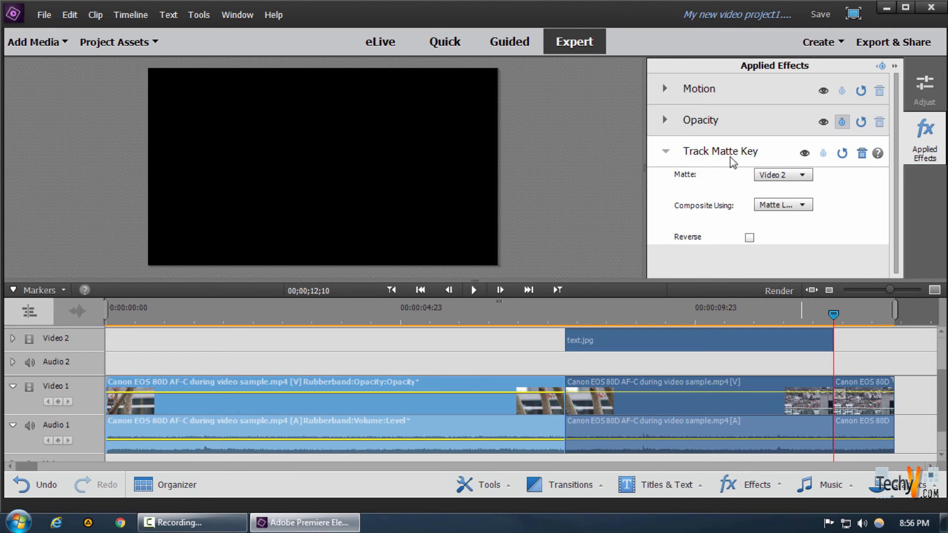
{"action": "left_click", "coordinate": [862, 153]}
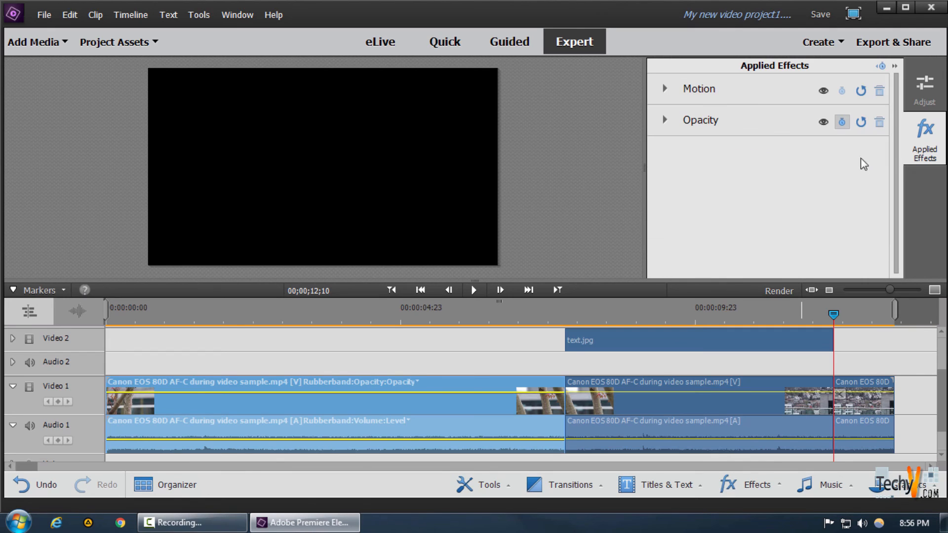
{"action": "left_click", "coordinate": [859, 396]}
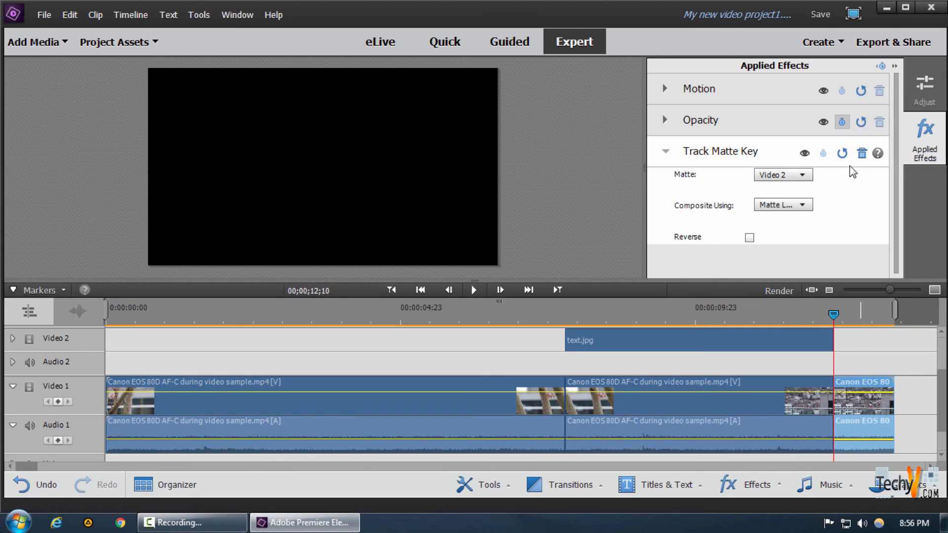
{"action": "left_click", "coordinate": [862, 154]}
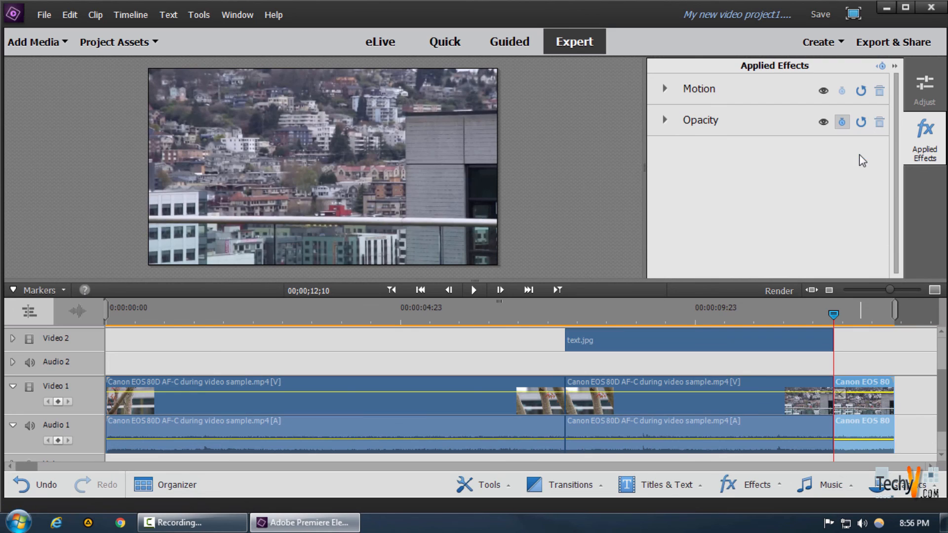
{"action": "left_click", "coordinate": [911, 159]}
Play the timeline from 00;00;07;15, just before the text.jpg clip, to preview the finished reveal
{"action": "left_click", "coordinate": [532, 314]}
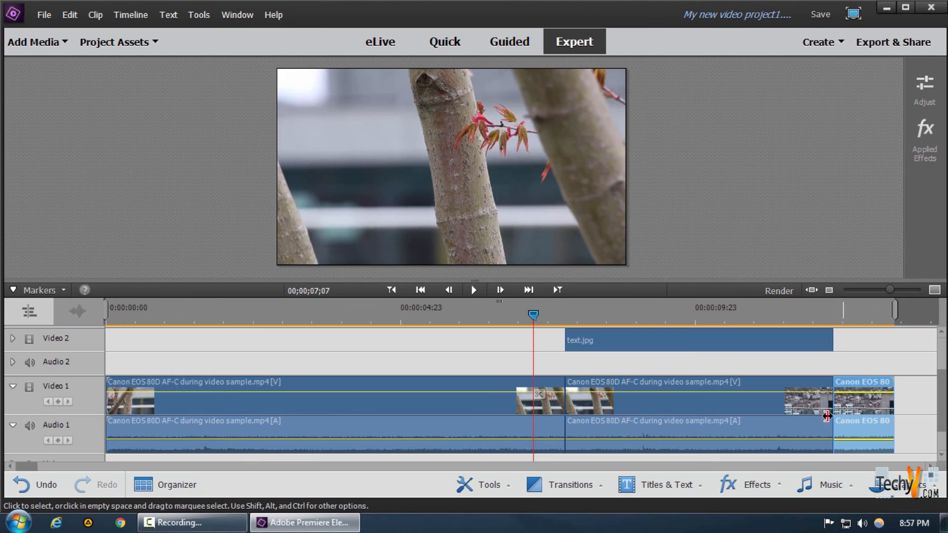
{"action": "left_click", "coordinate": [548, 311]}
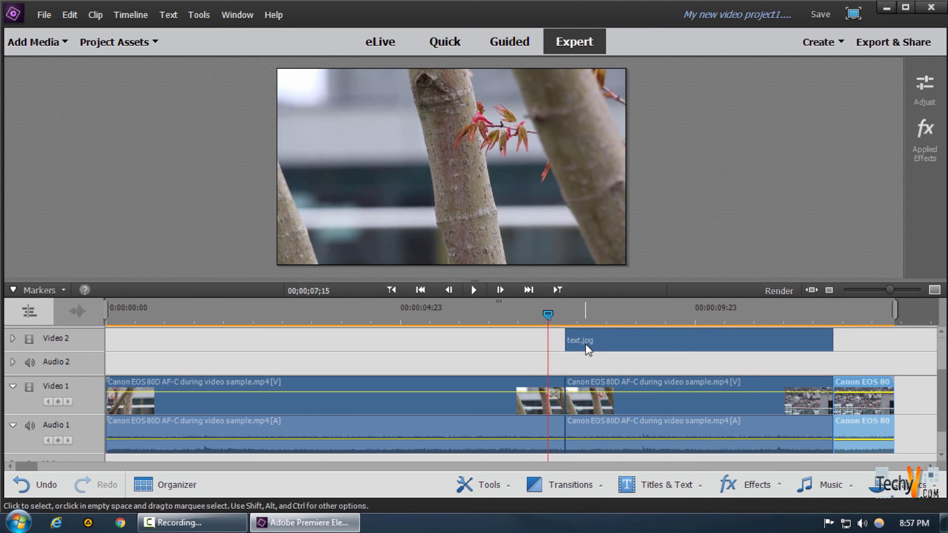
{"action": "key", "text": "space"}
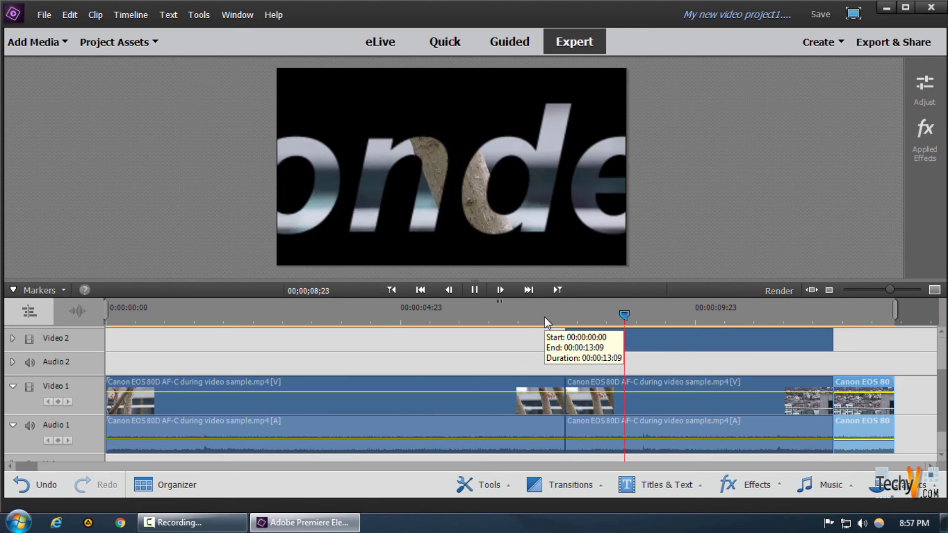